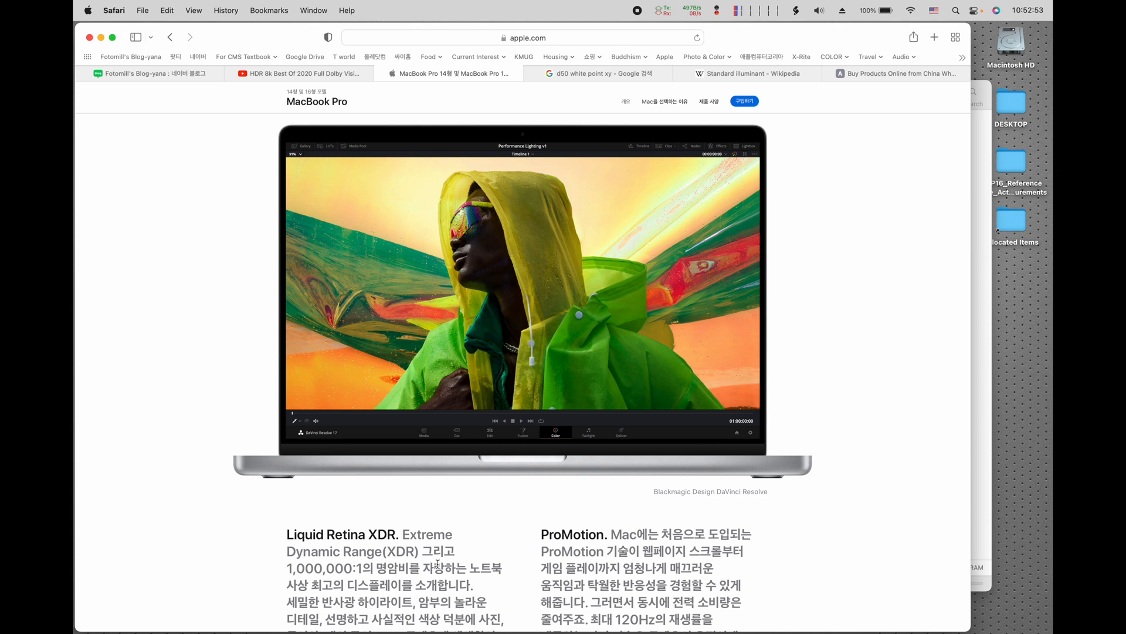
# Step: Switch to the Finder folder and preview the image 20210518_Lectures on Color Management_M.jpg, closing the preview when done
pyautogui.scroll(-1, 438, 563)
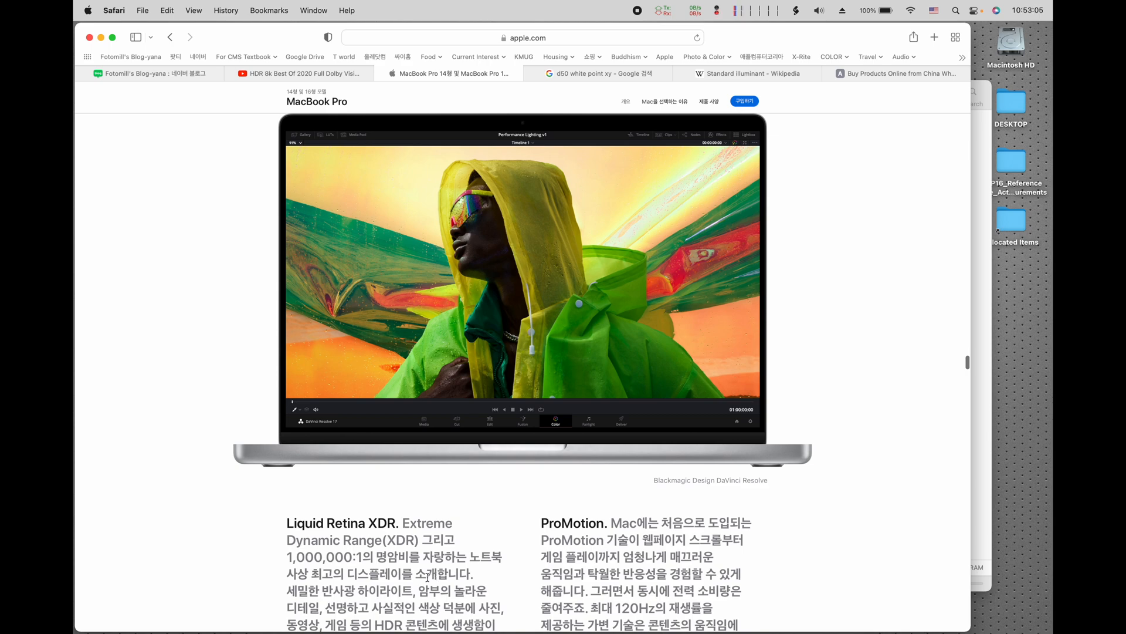
pyautogui.hotkey('ctrl', 'Up')
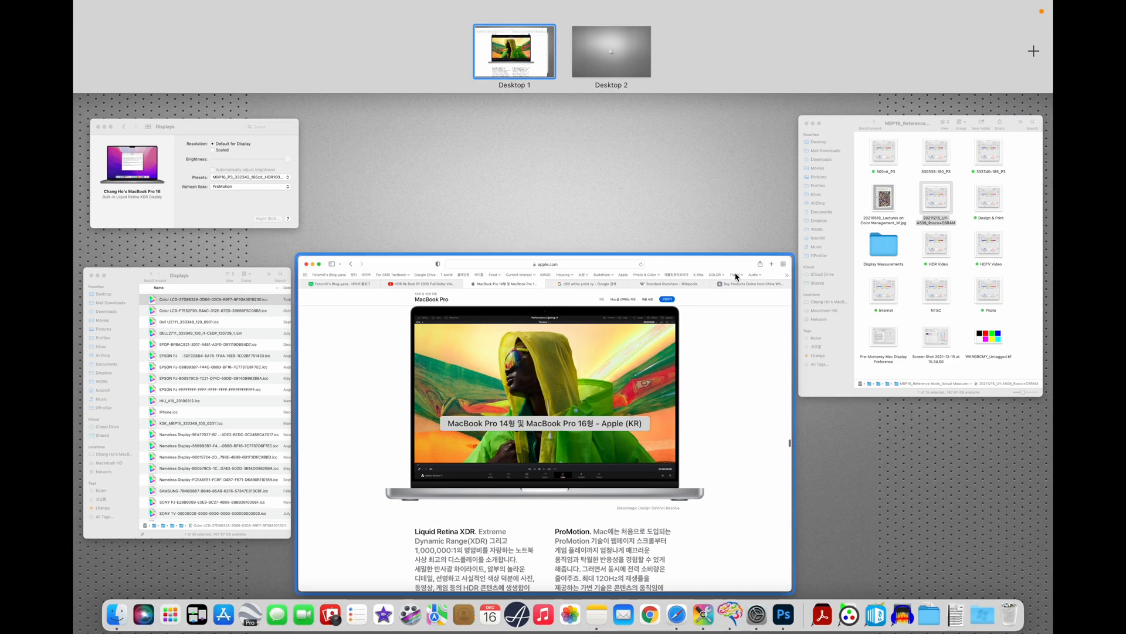
pyautogui.click(937, 280)
pyautogui.click(710, 241)
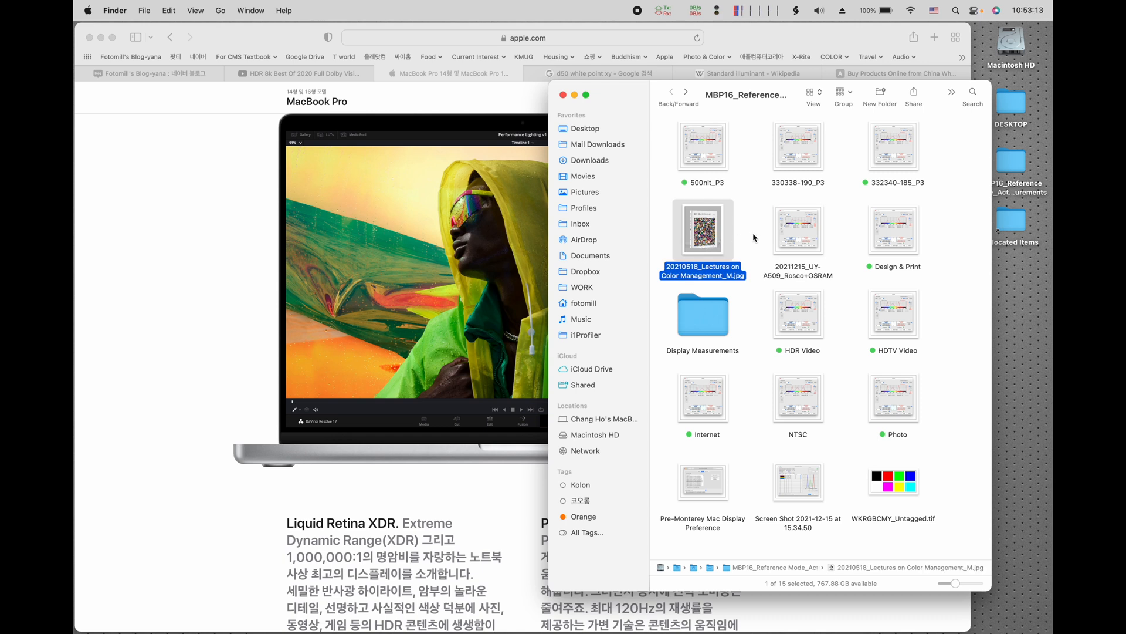
pyautogui.press('space')
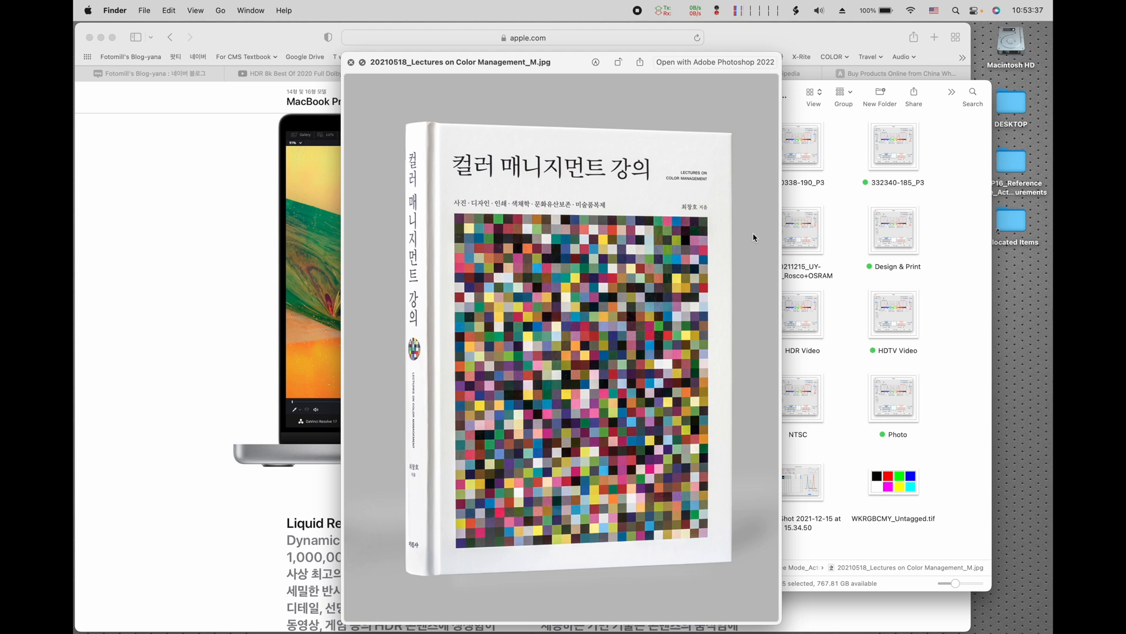
pyautogui.press('space')
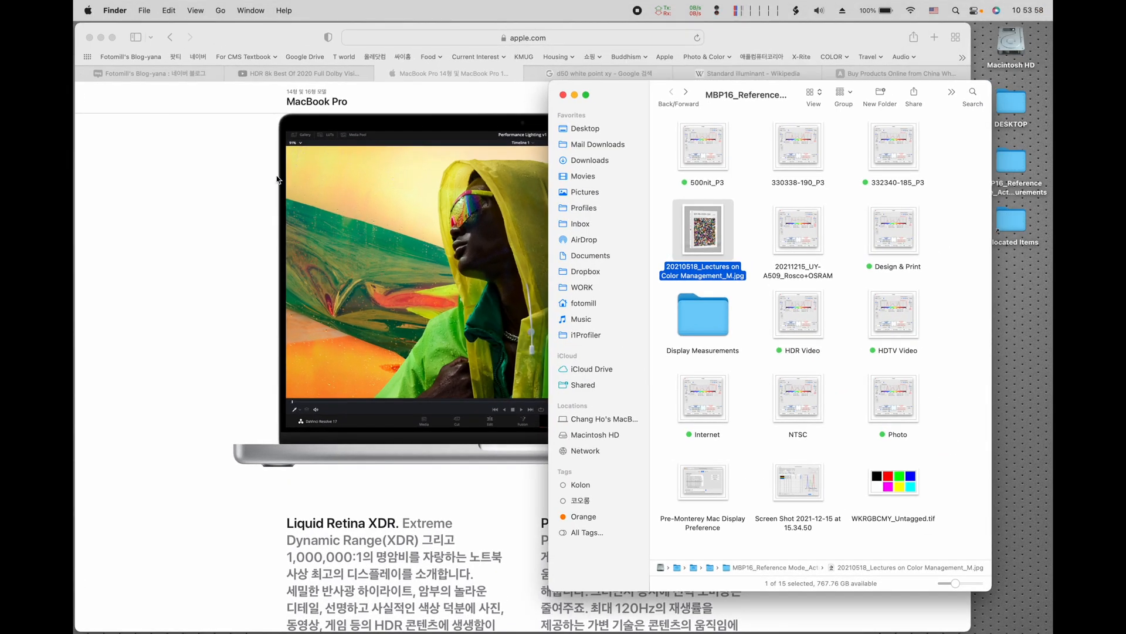
# Step: Bring the System Preferences Displays window forward, and preview the Pre-Monterey Mac Display Preference image from the Finder folder
pyautogui.hotkey('ctrl', 'Up')
pyautogui.click(222, 185)
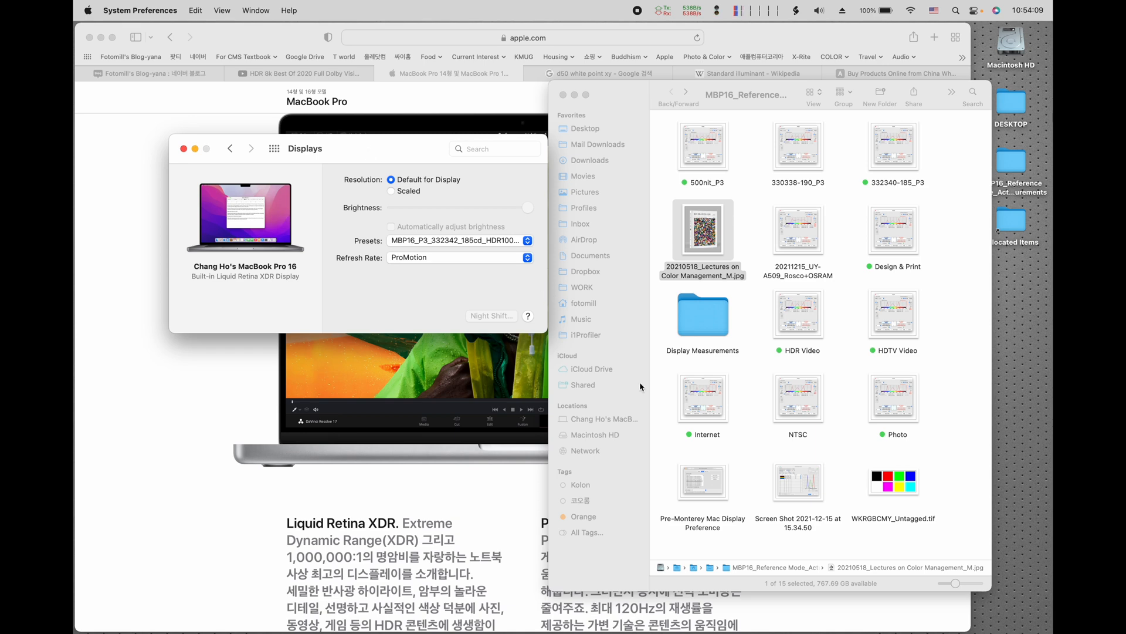
pyautogui.click(712, 480)
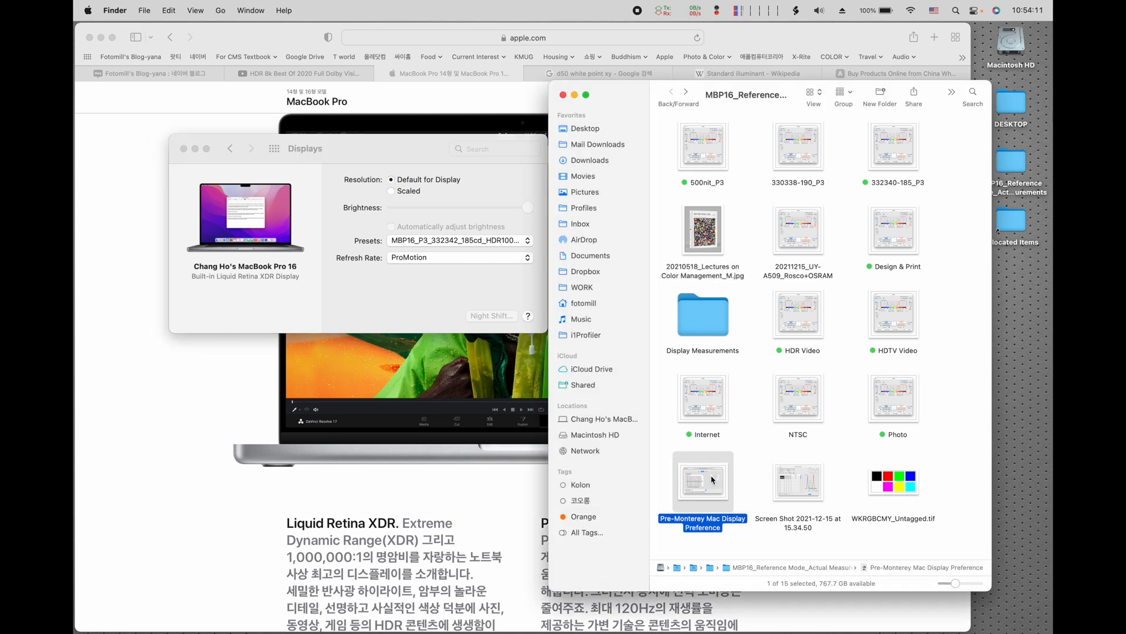
pyautogui.press('space')
pyautogui.moveTo(557, 189); pyautogui.dragTo(528, 179)
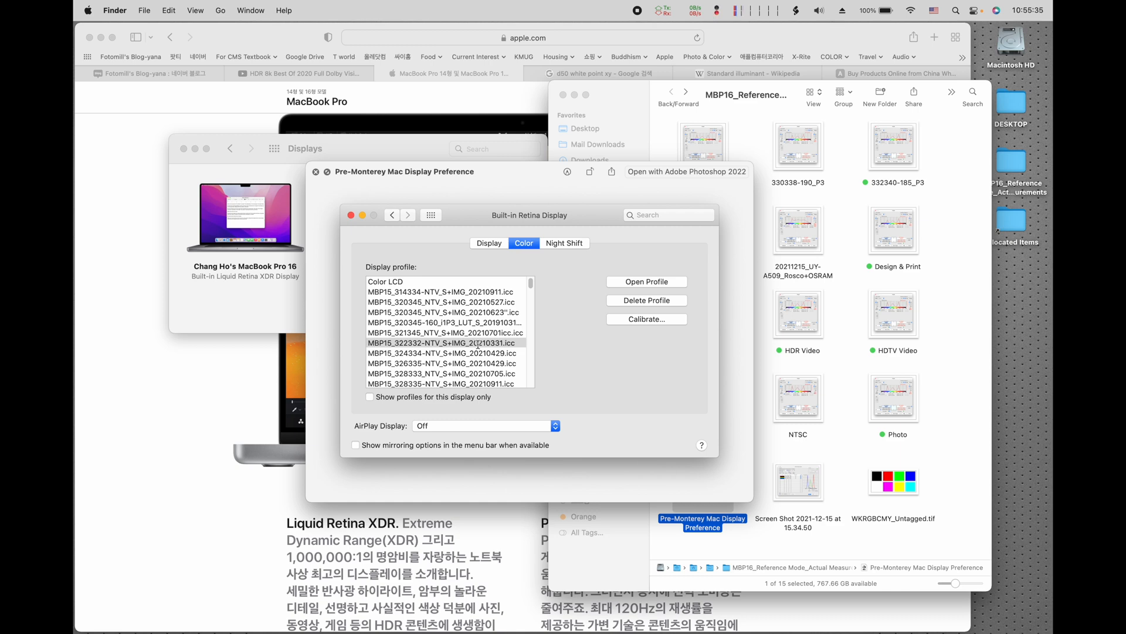
pyautogui.click(316, 172)
# Step: Return to the Displays settings, set the preset to Design & Print (P3-D50), and view the list of presets
pyautogui.click(352, 154)
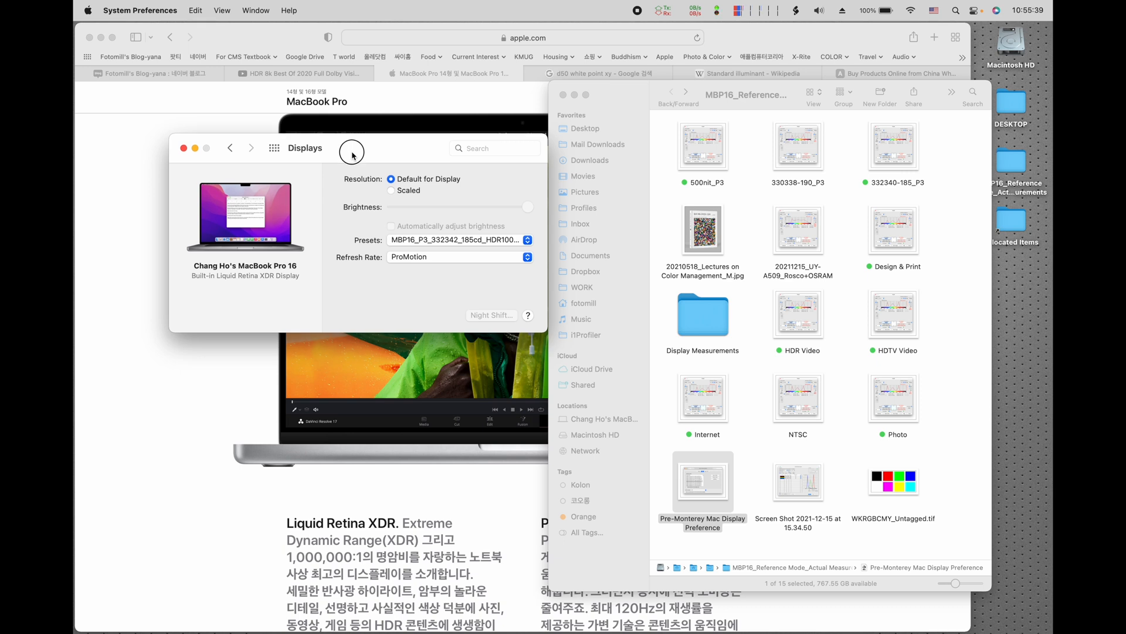
pyautogui.moveTo(352, 154); pyautogui.dragTo(353, 147)
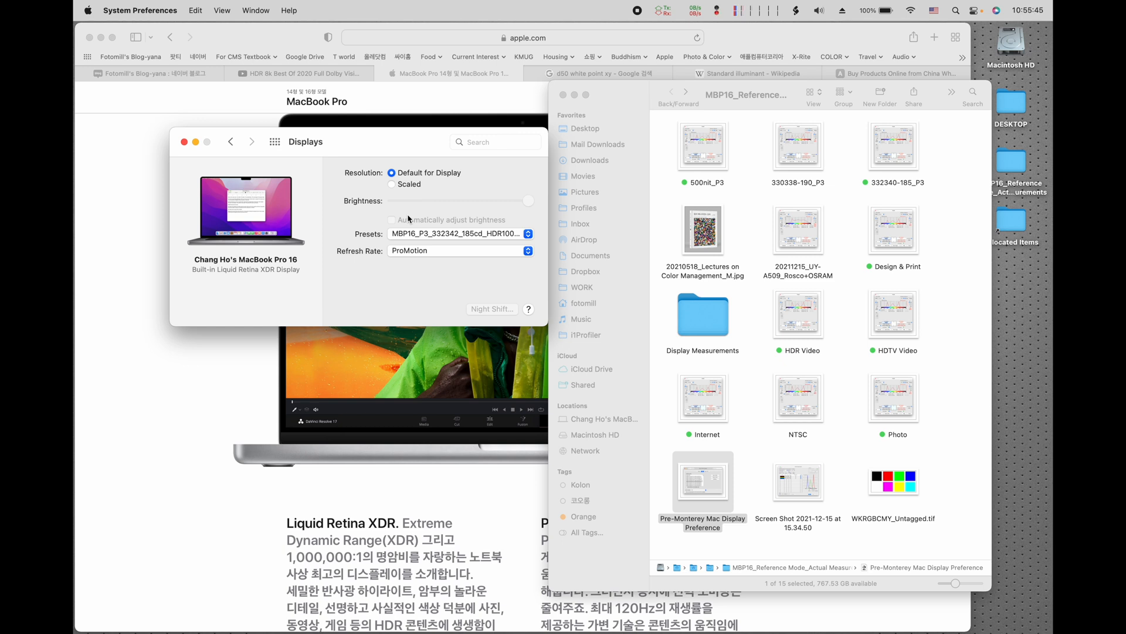
pyautogui.moveTo(397, 141); pyautogui.dragTo(396, 157)
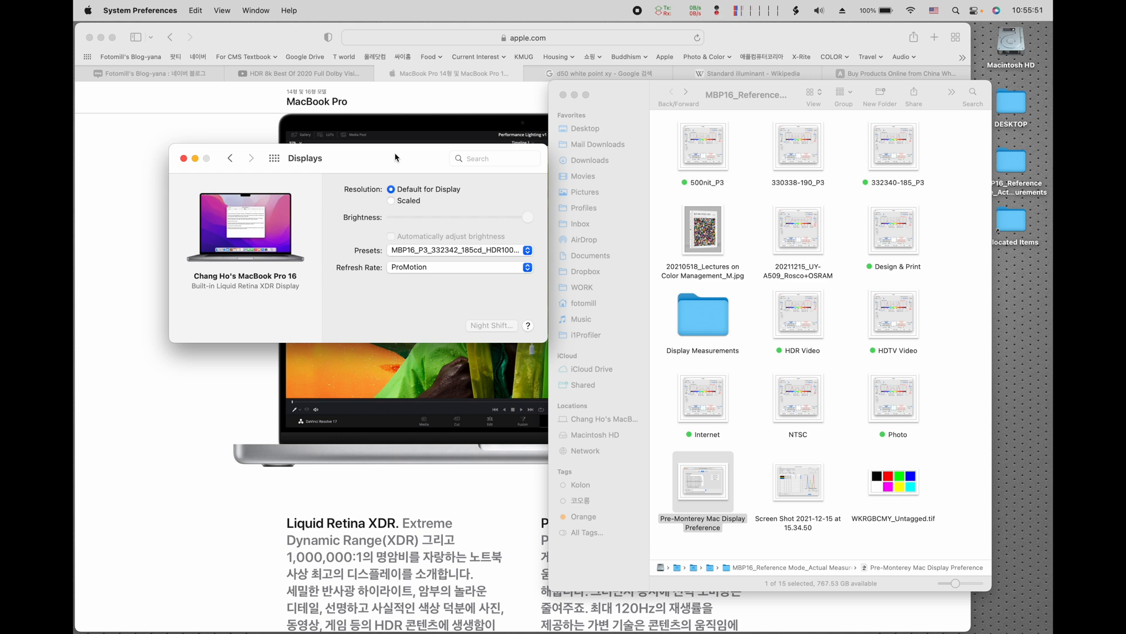
pyautogui.moveTo(395, 157); pyautogui.dragTo(397, 154)
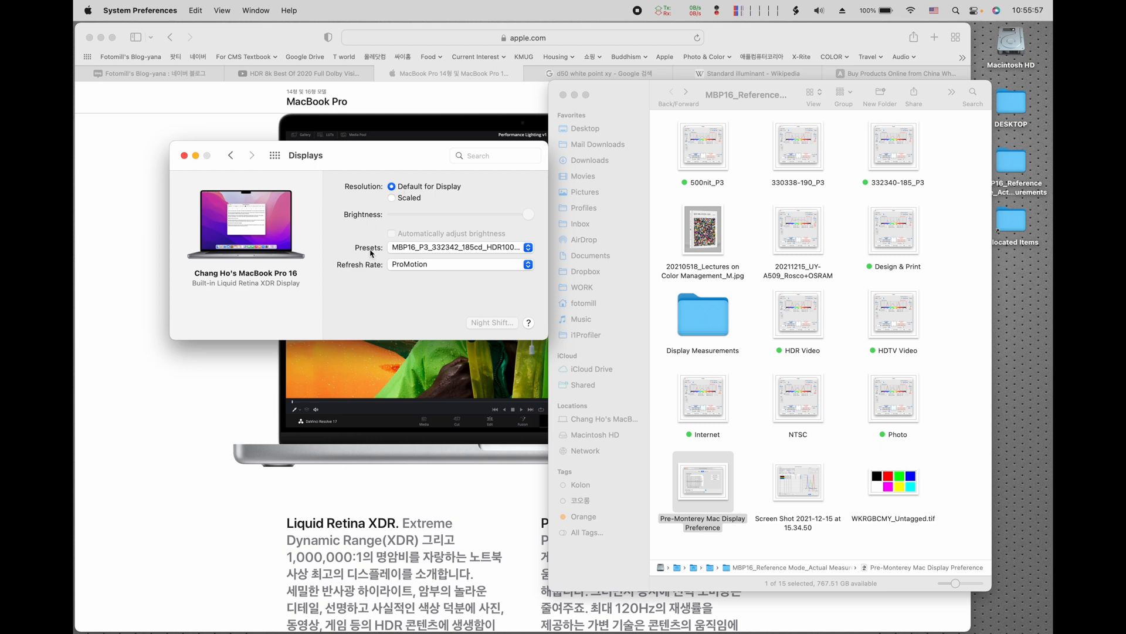
pyautogui.click(409, 253)
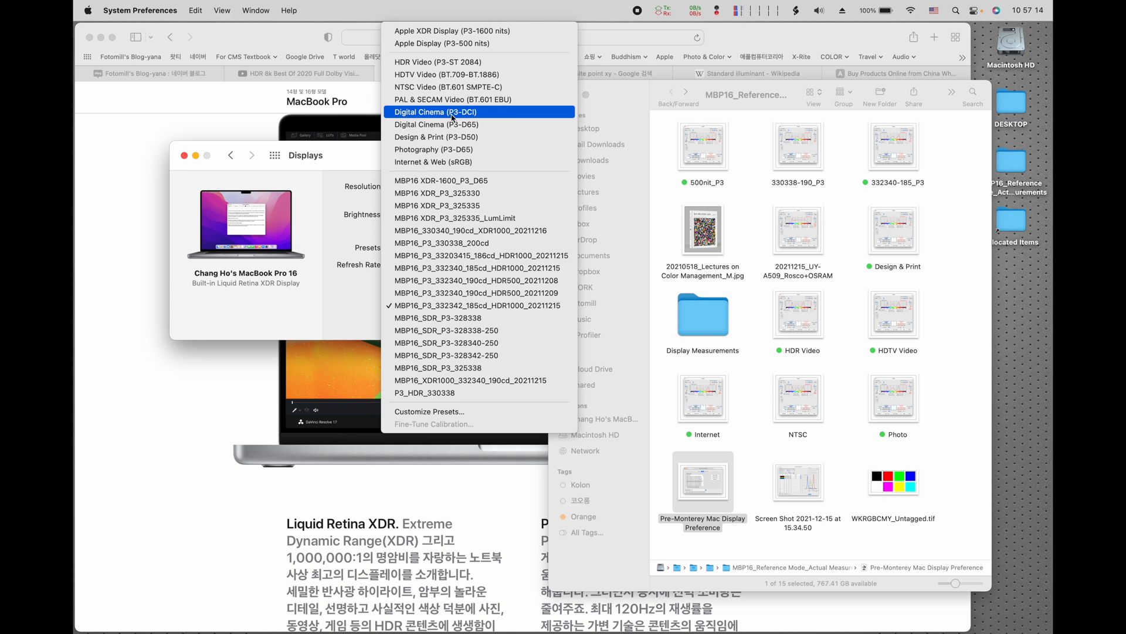
pyautogui.click(429, 140)
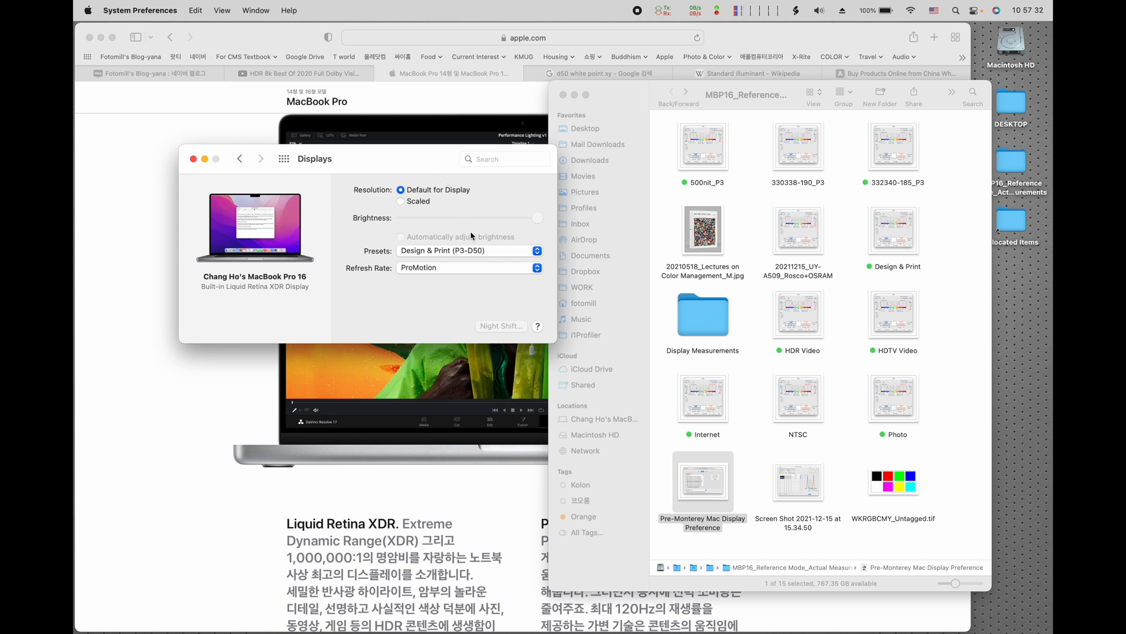
pyautogui.moveTo(434, 169); pyautogui.dragTo(426, 168)
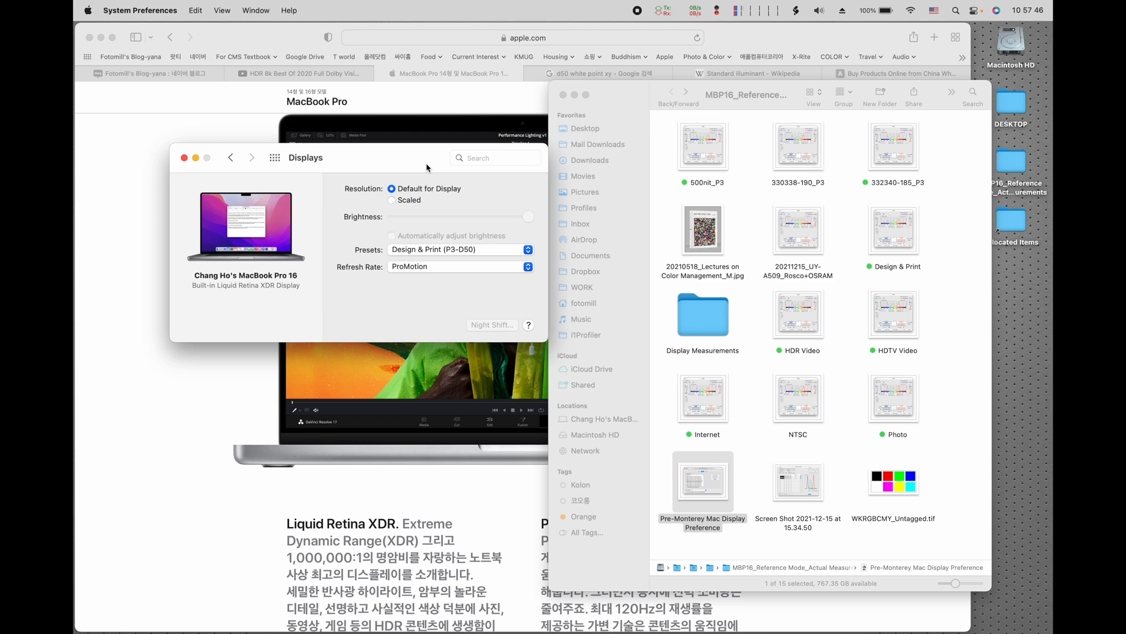
pyautogui.click(443, 252)
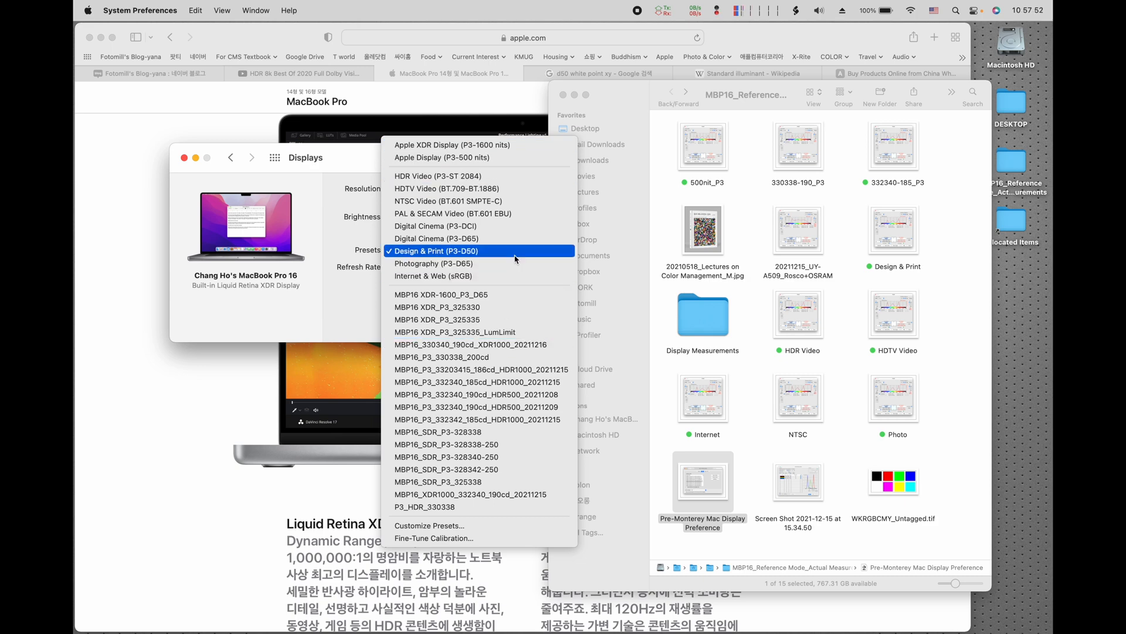
pyautogui.click(344, 222)
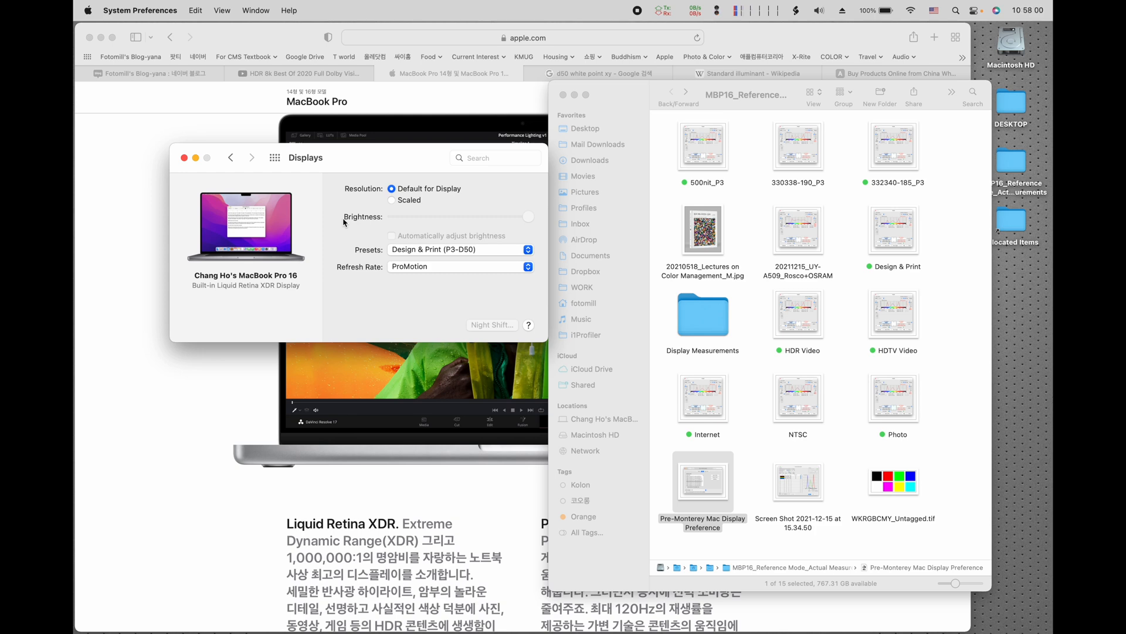
# Step: Apply the Apple XDR Display (P3-1600 nits) preset with automatic brightness and True Tone turned off and brightness at maximum
pyautogui.click(428, 249)
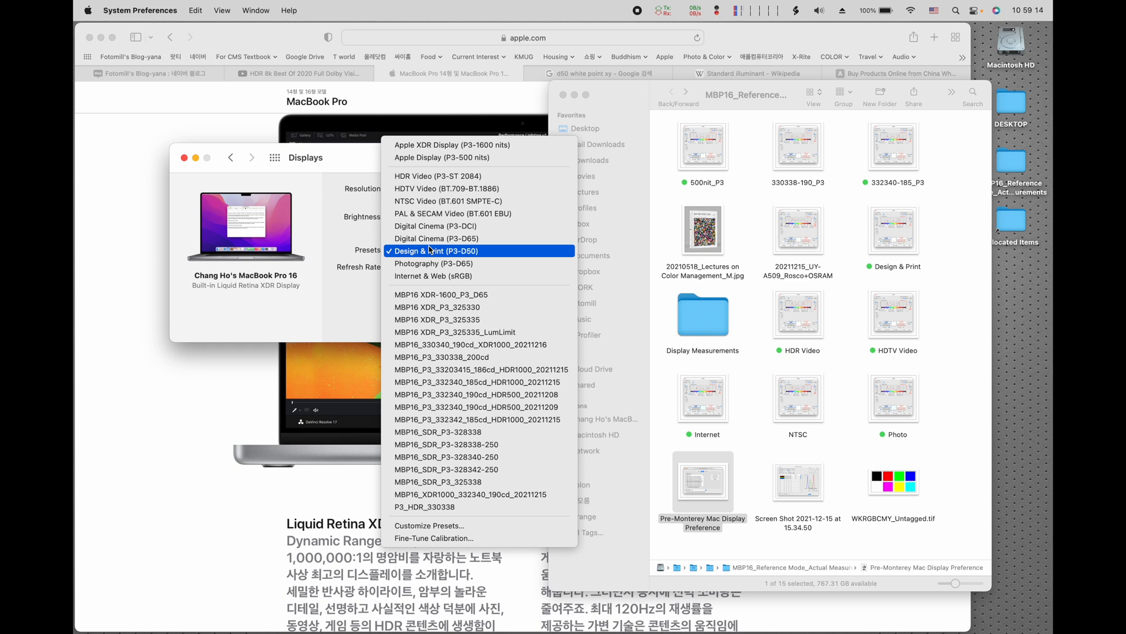
pyautogui.click(414, 146)
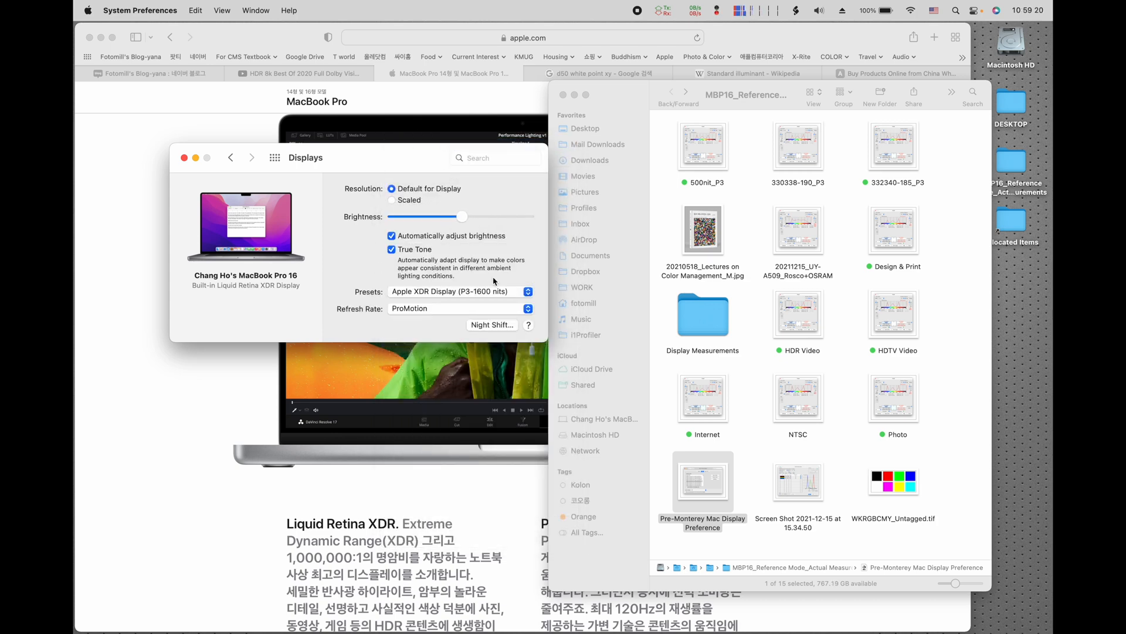
pyautogui.click(392, 235)
pyautogui.click(392, 250)
pyautogui.moveTo(453, 217); pyautogui.dragTo(554, 221)
pyautogui.moveTo(424, 160); pyautogui.dragTo(456, 147)
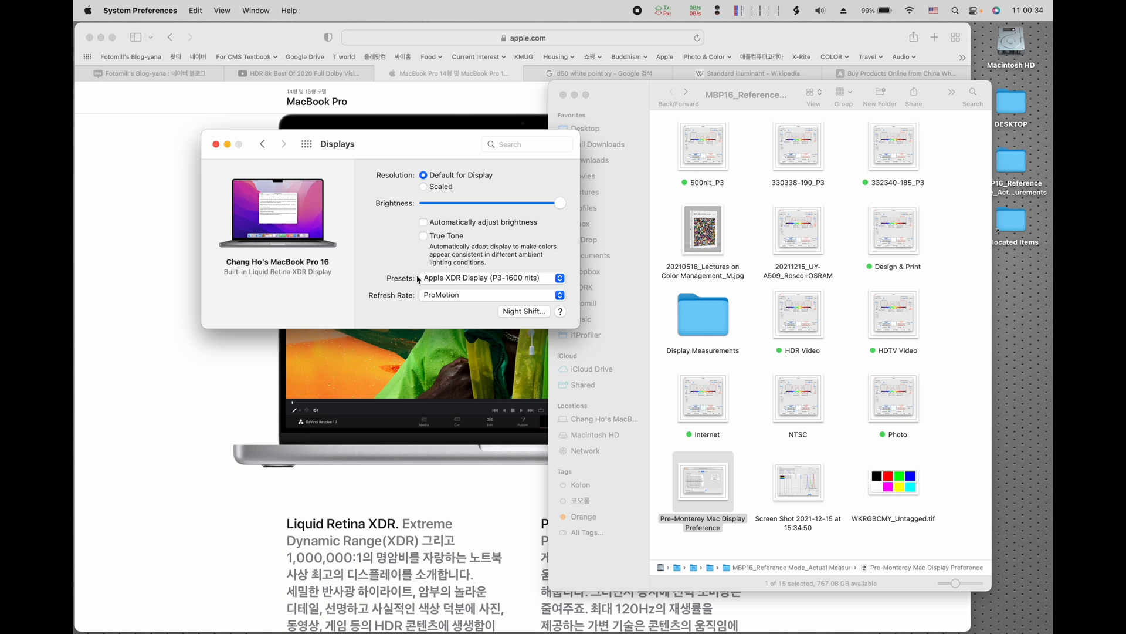
# Step: Switch the display preset to Apple Display (P3-500 nits) and back to Apple XDR Display (P3-1600 nits)
pyautogui.click(444, 278)
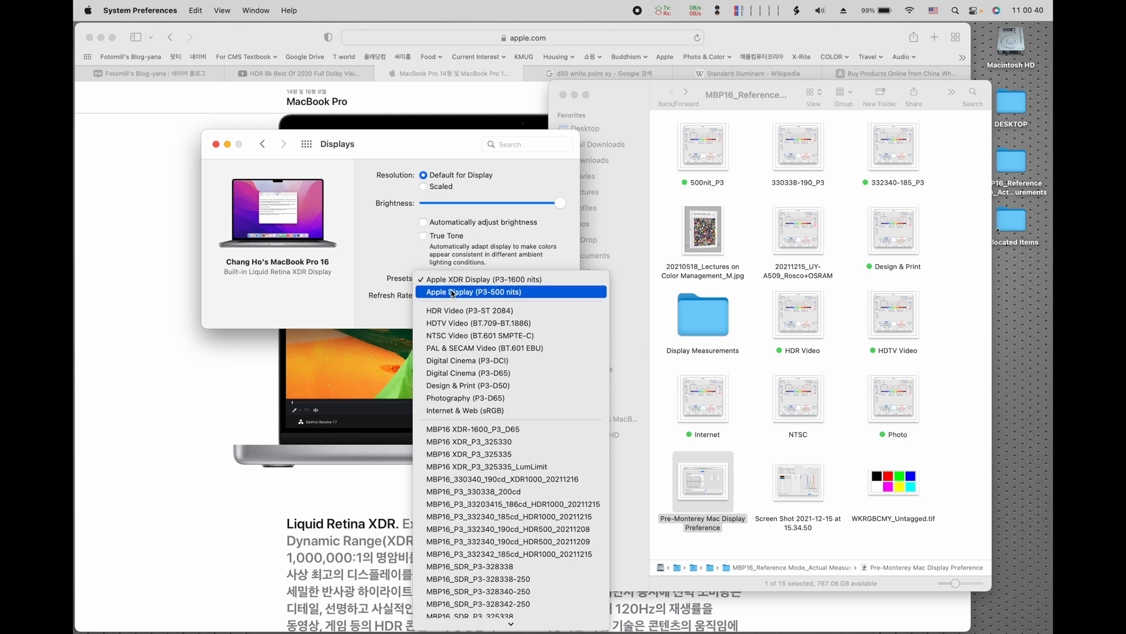
pyautogui.click(482, 293)
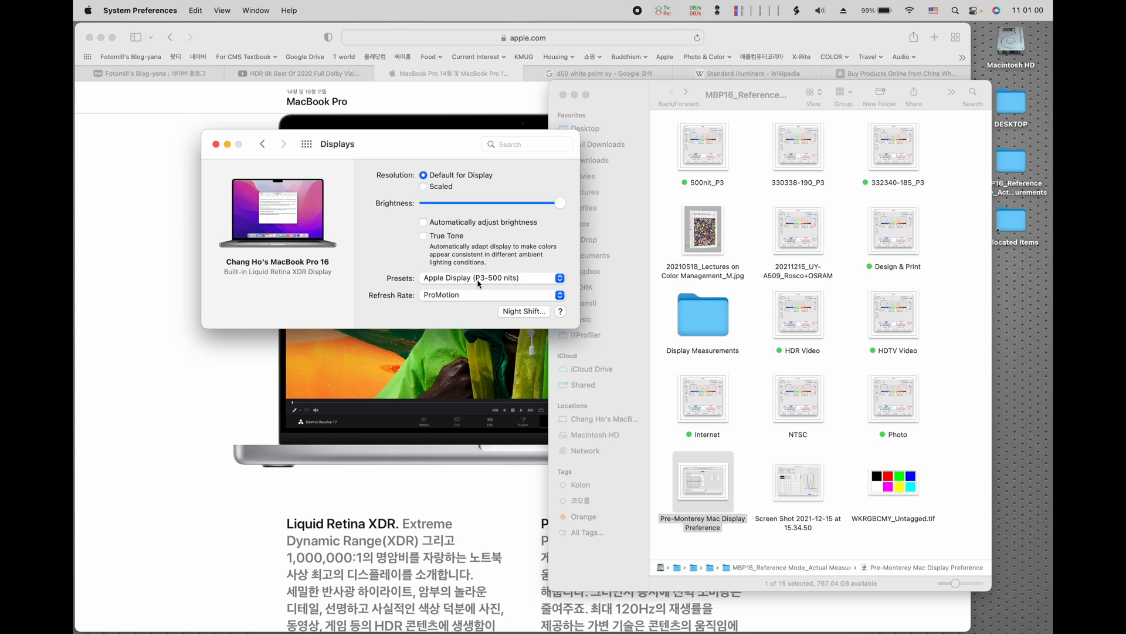
pyautogui.click(478, 281)
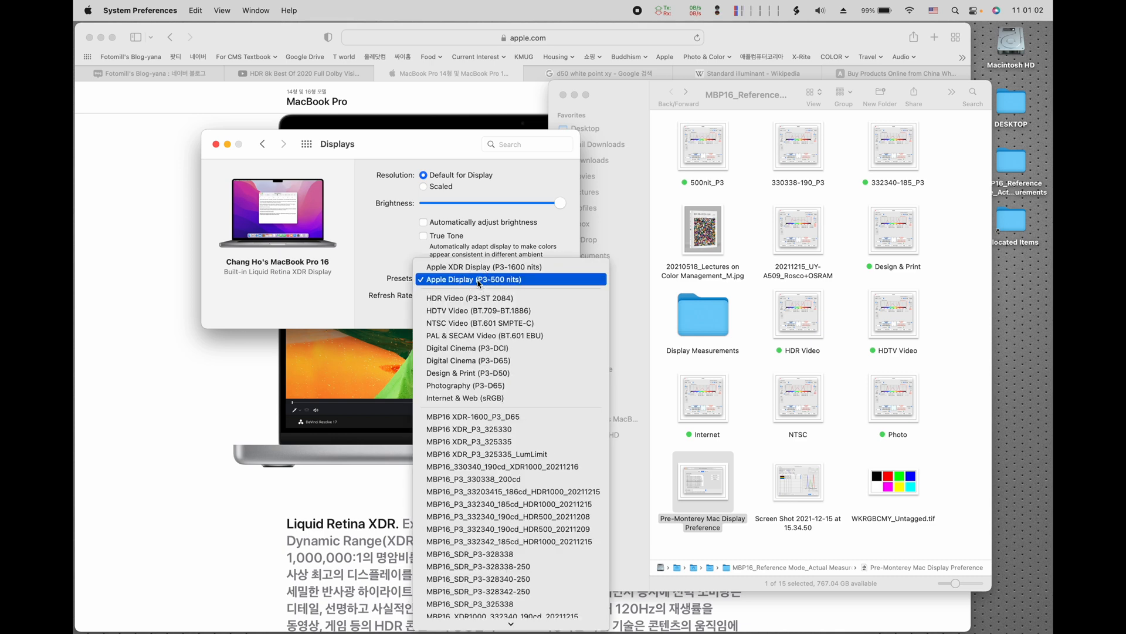
pyautogui.click(429, 264)
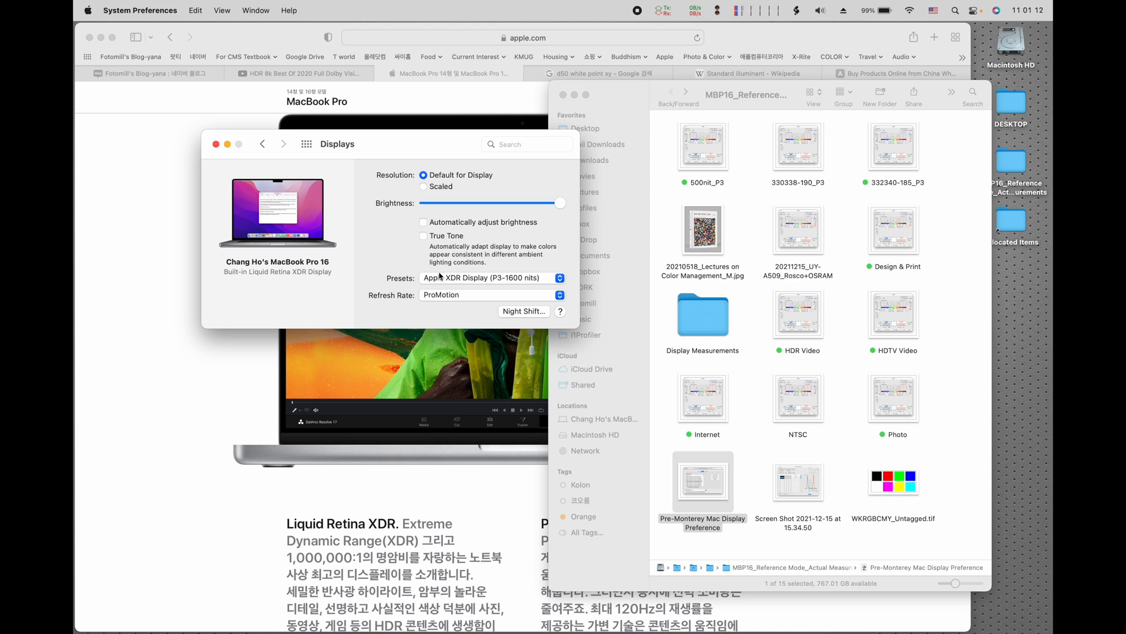
# Step: Change the display preset to Design & Print (P3-D50) and reposition the Displays window slightly
pyautogui.click(445, 282)
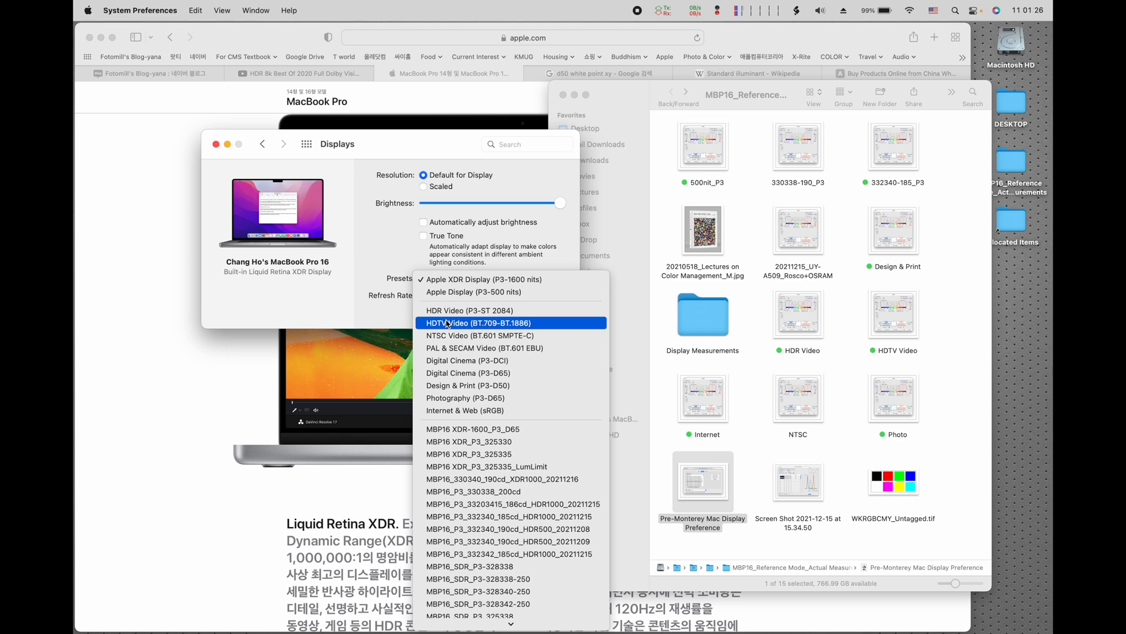
pyautogui.click(473, 388)
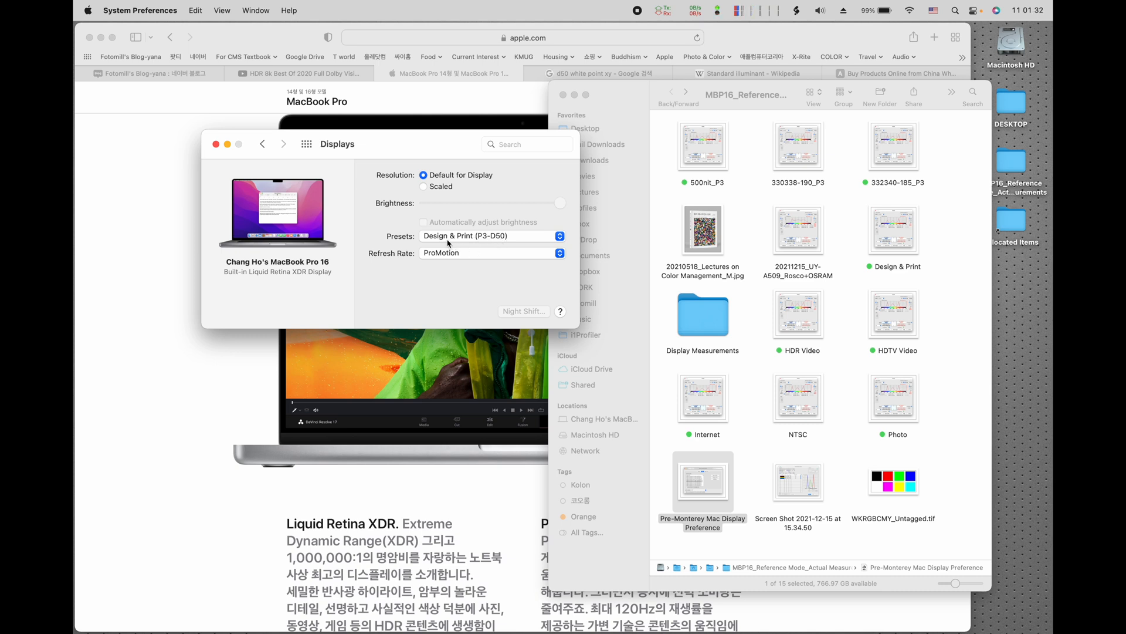
pyautogui.moveTo(400, 155); pyautogui.dragTo(409, 174)
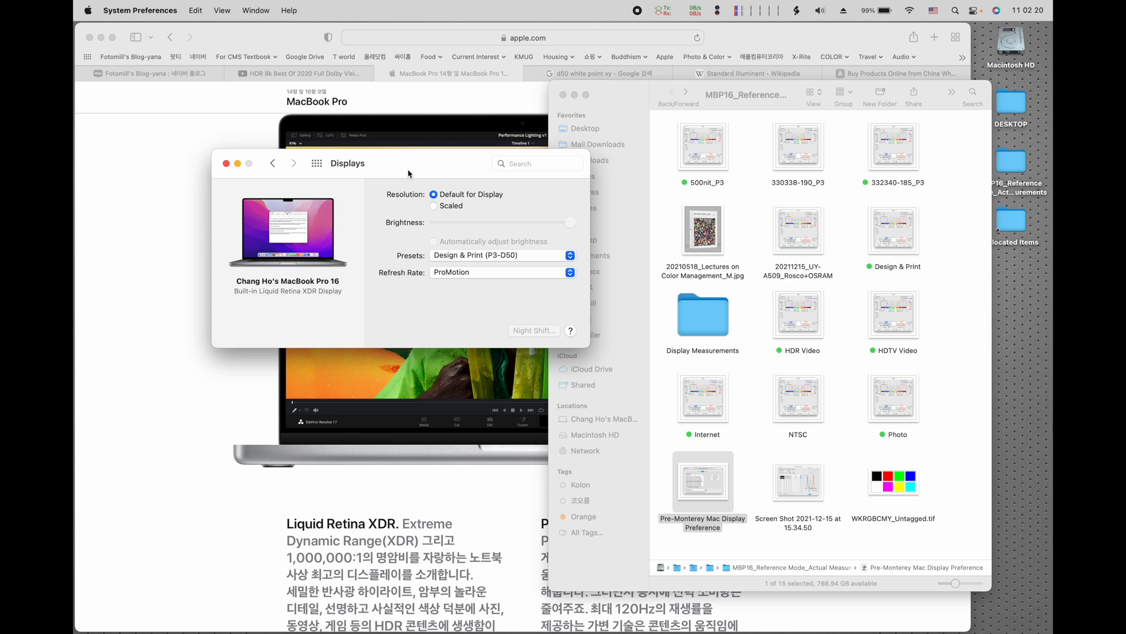
# Step: Try the Digital Cinema (P3-DCI) display preset, followed by the Photography (P3-D65) preset
pyautogui.click(525, 258)
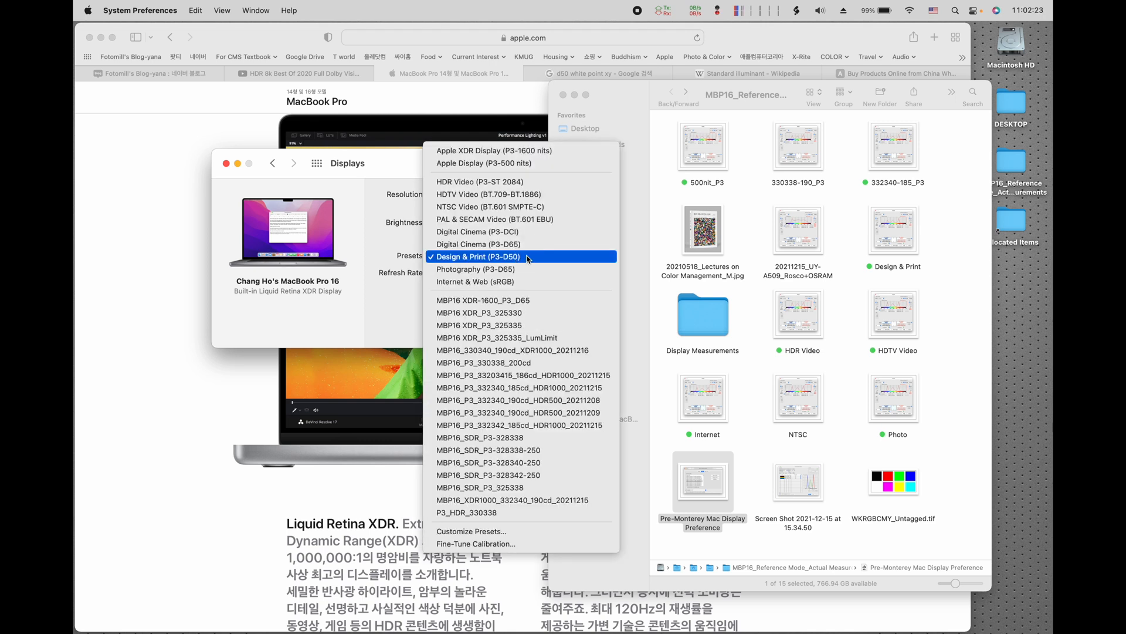
pyautogui.click(507, 234)
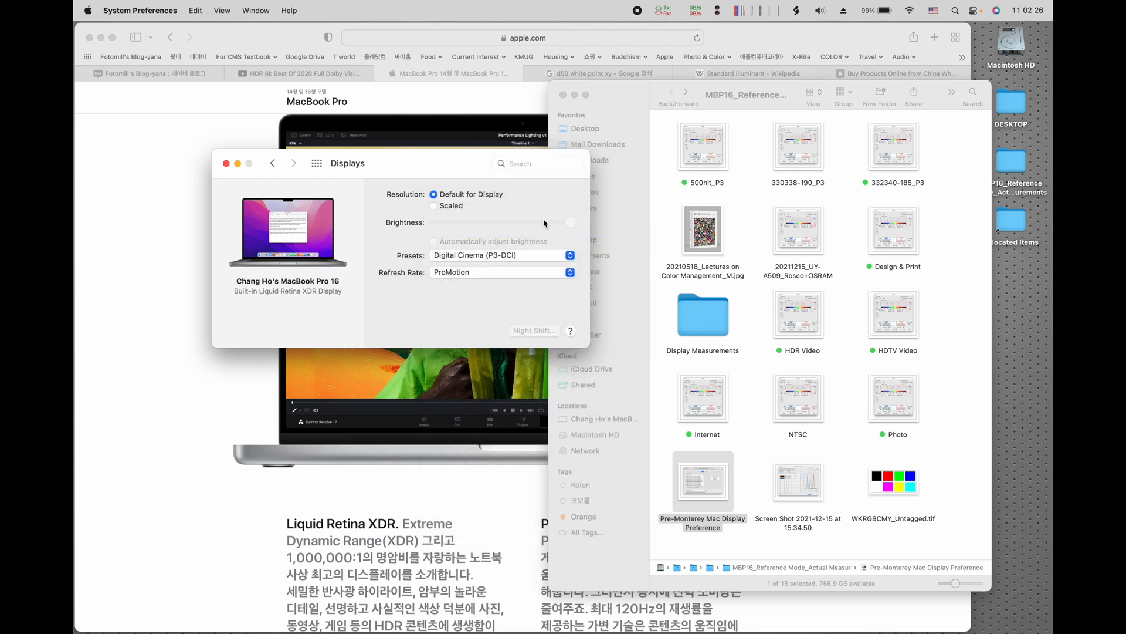
pyautogui.click(489, 256)
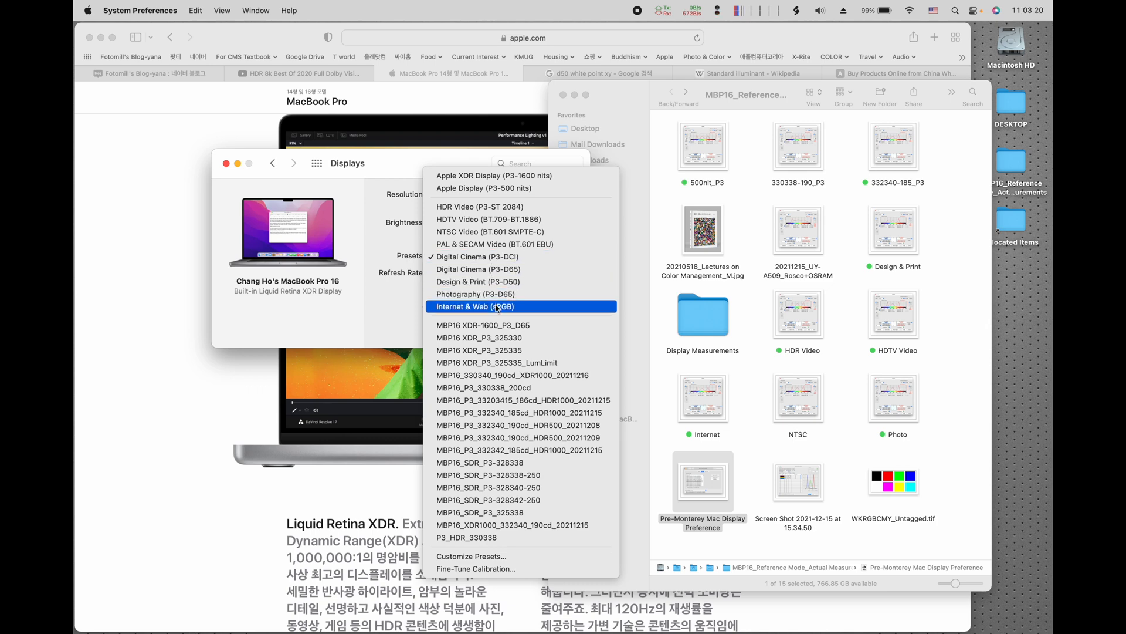
pyautogui.click(476, 293)
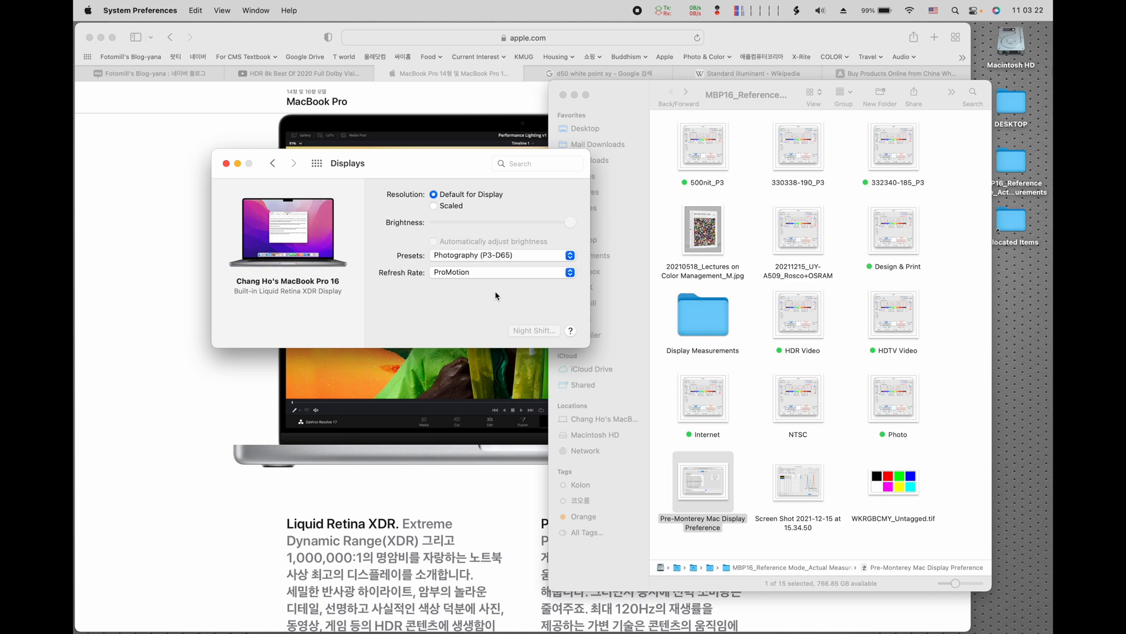
# Step: Review the available display presets and select Apple XDR Display (P3-1600 nits)
pyautogui.click(463, 255)
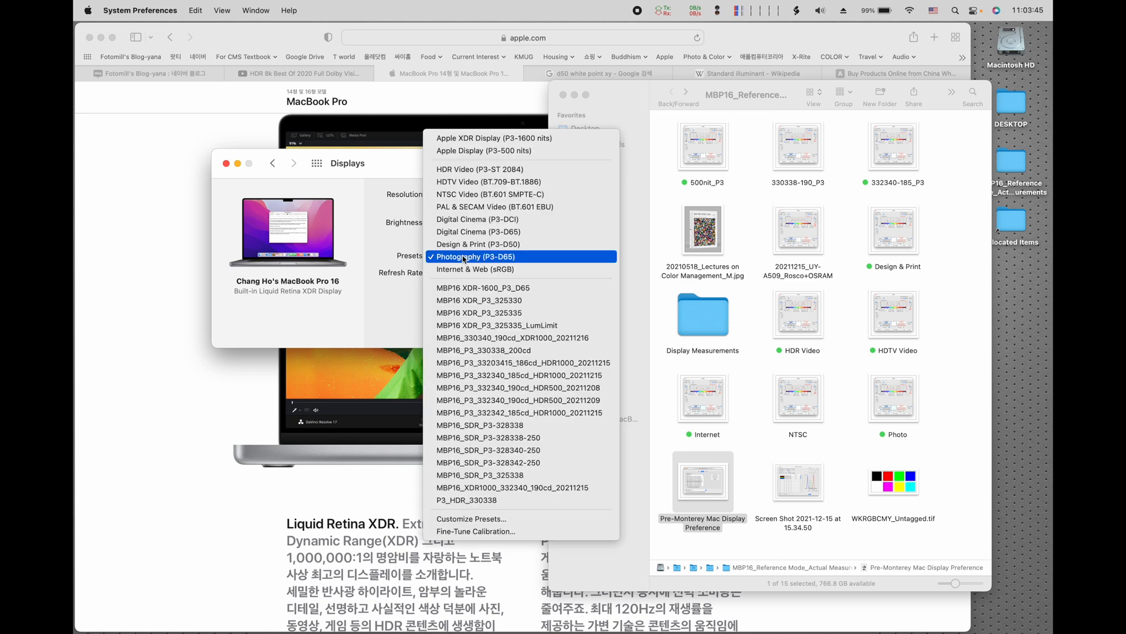
pyautogui.click(392, 168)
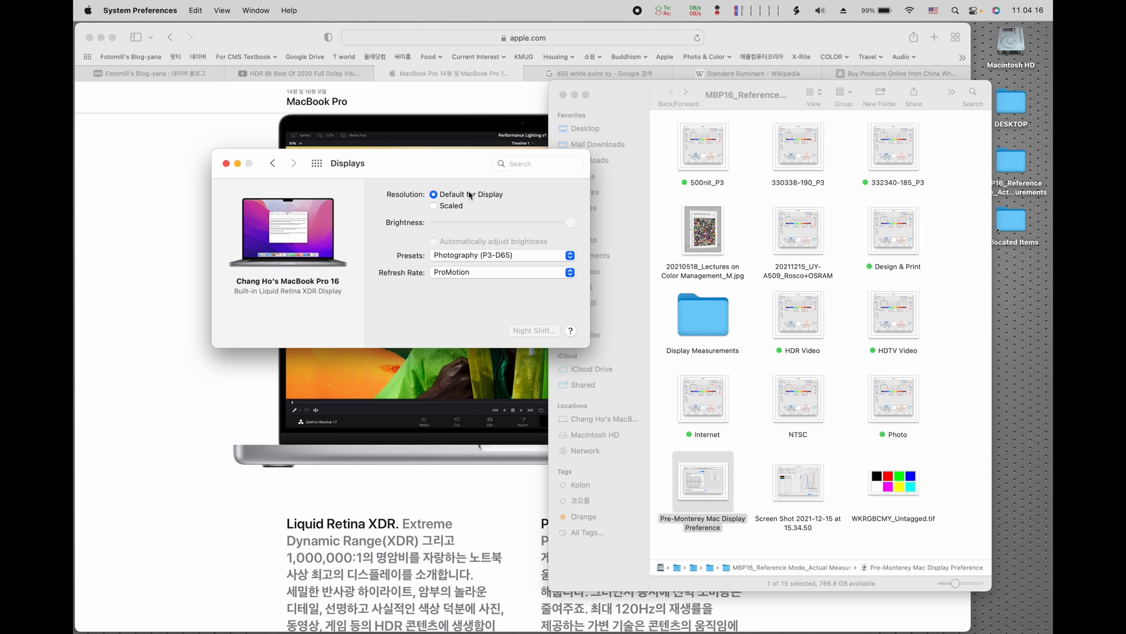
pyautogui.click(524, 260)
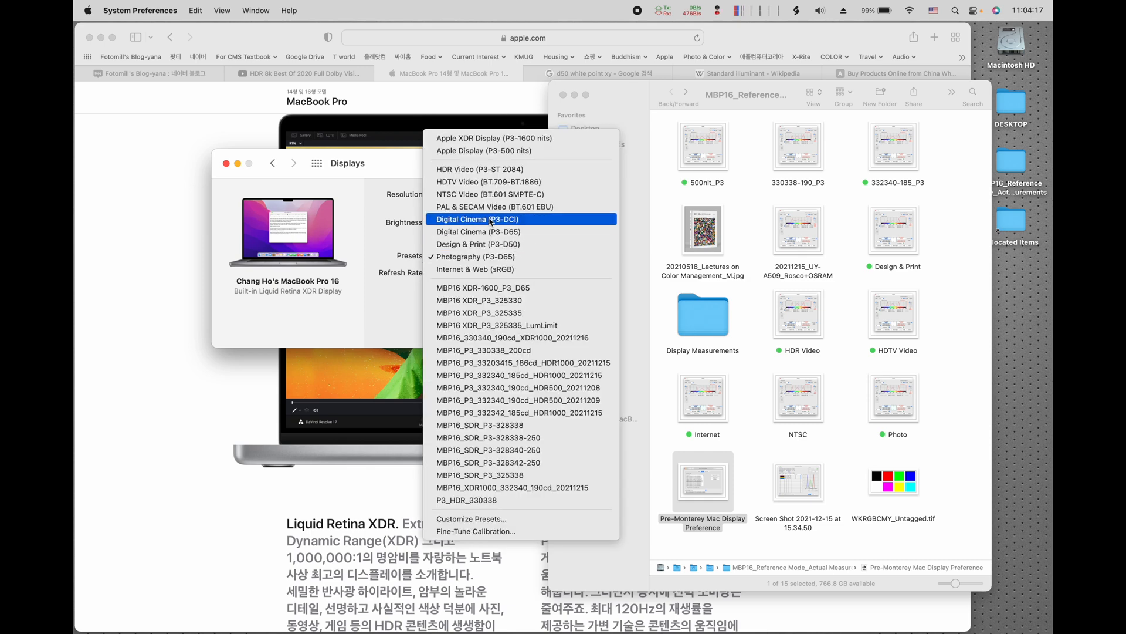
pyautogui.click(446, 141)
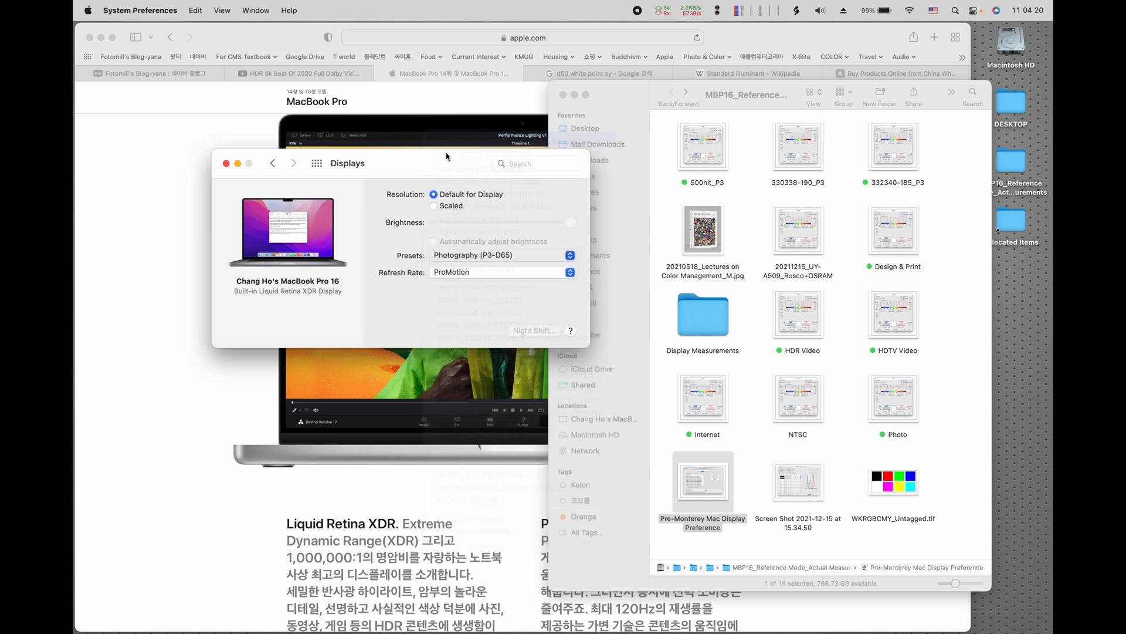
# Step: Turn on automatic brightness adjustment and True Tone for the built-in display, and lower the brightness slightly below maximum
pyautogui.moveTo(445, 163); pyautogui.dragTo(463, 161)
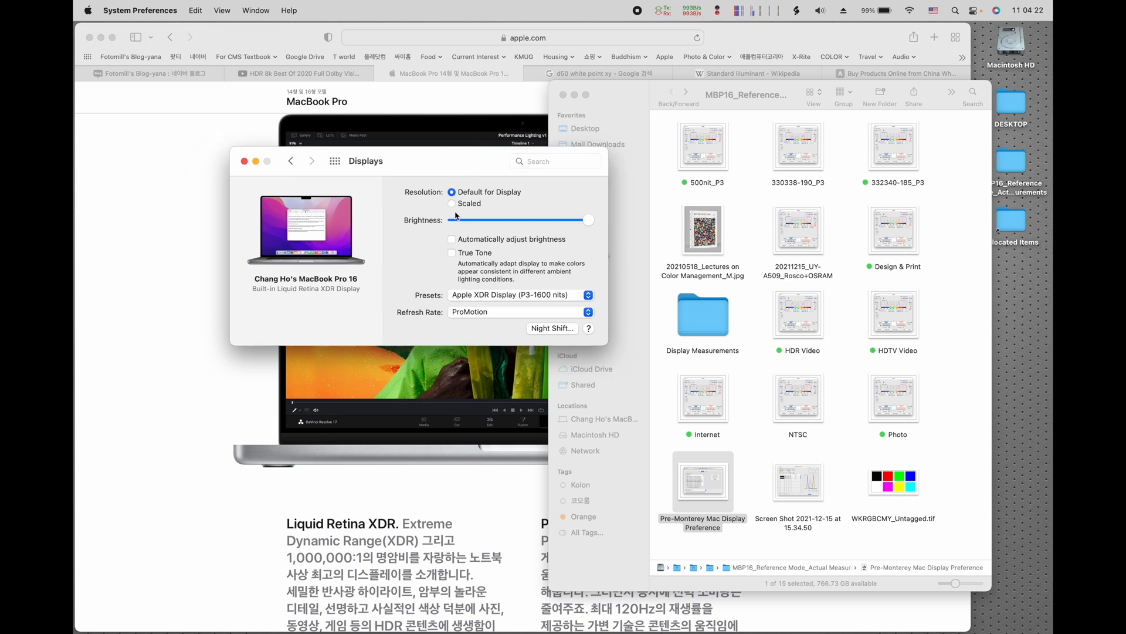
pyautogui.click(452, 239)
pyautogui.click(452, 255)
pyautogui.moveTo(443, 176); pyautogui.dragTo(406, 143)
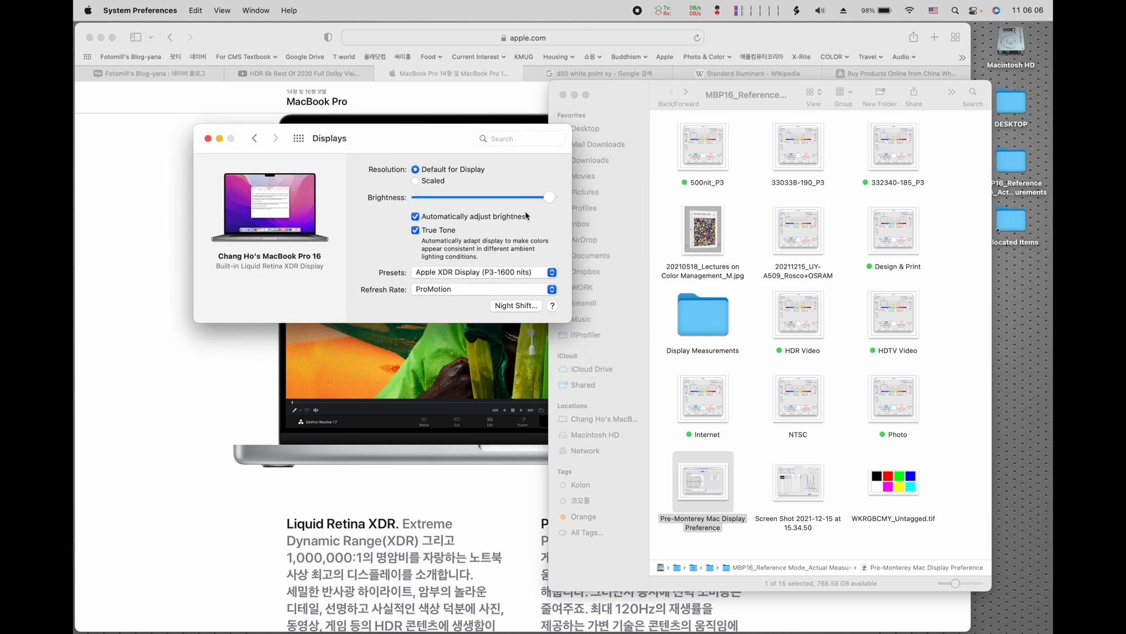
pyautogui.click(542, 200)
# Step: Preview the 20211215_UY-A509_Rosco+OSRAM measurement image from Finder and arrange it beside the Displays window
pyautogui.click(697, 485)
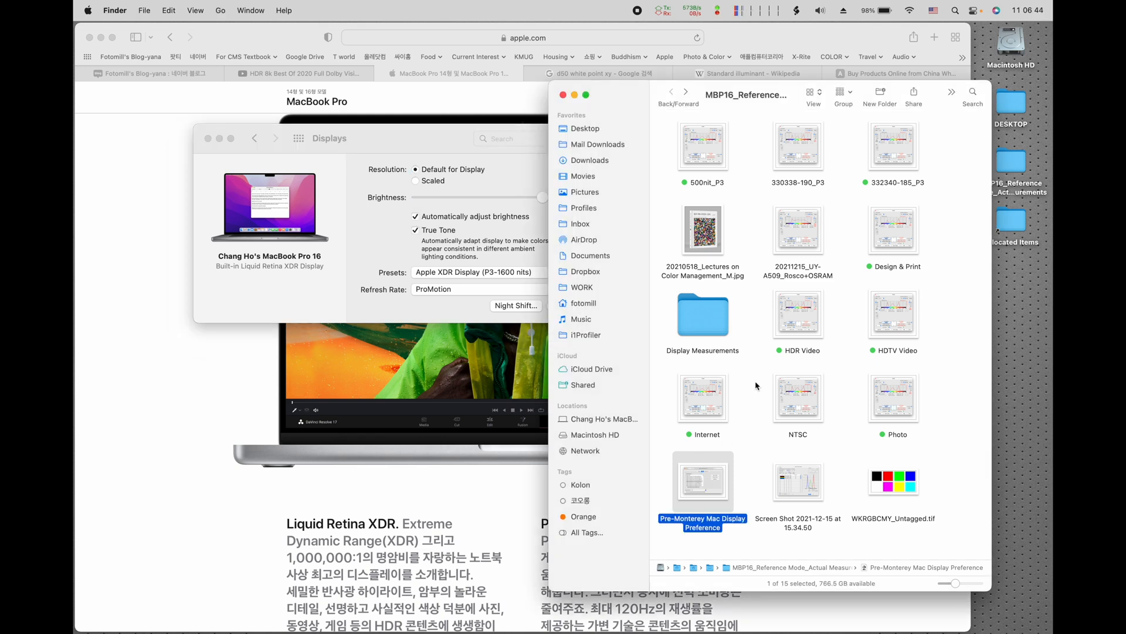
pyautogui.doubleClick(819, 246)
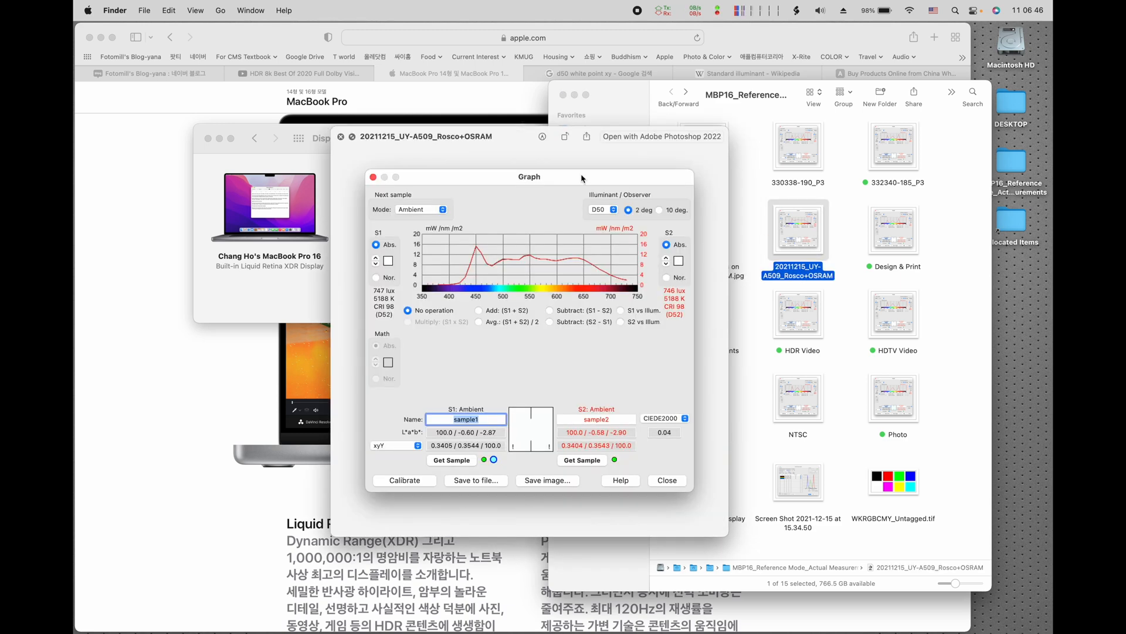
pyautogui.moveTo(523, 144); pyautogui.dragTo(519, 125)
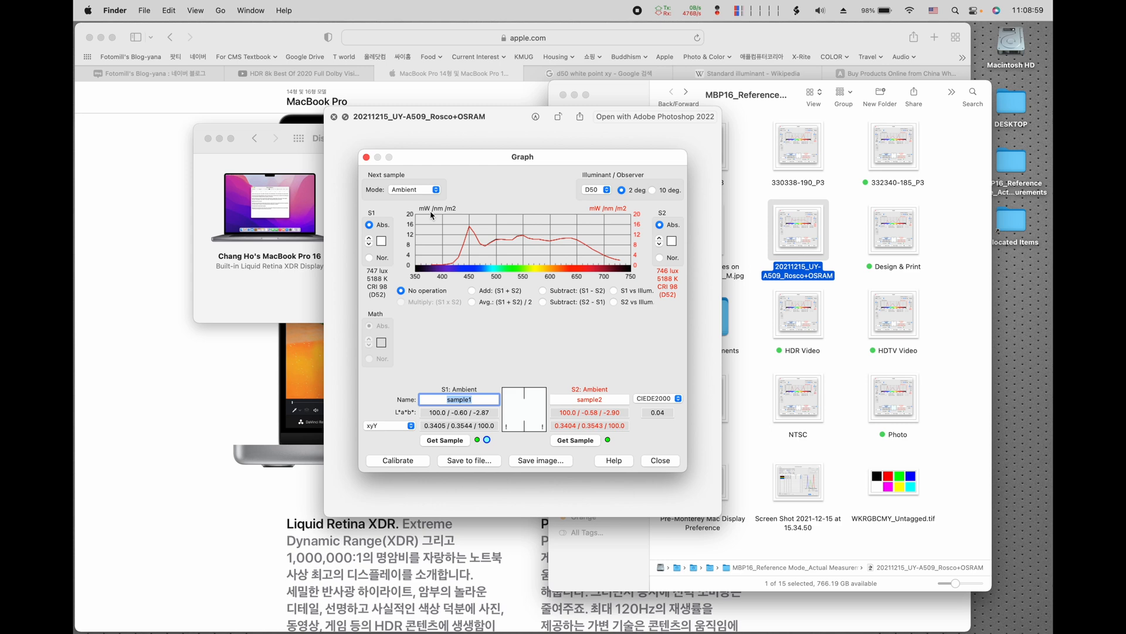
pyautogui.moveTo(443, 119); pyautogui.dragTo(570, 138)
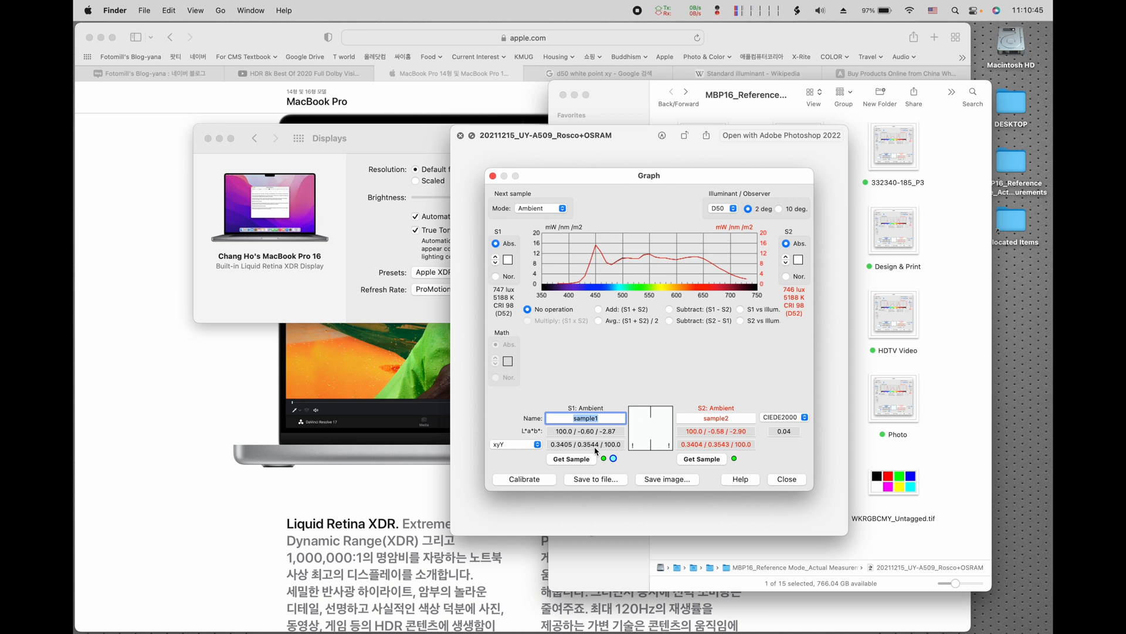
pyautogui.moveTo(551, 143); pyautogui.dragTo(642, 143)
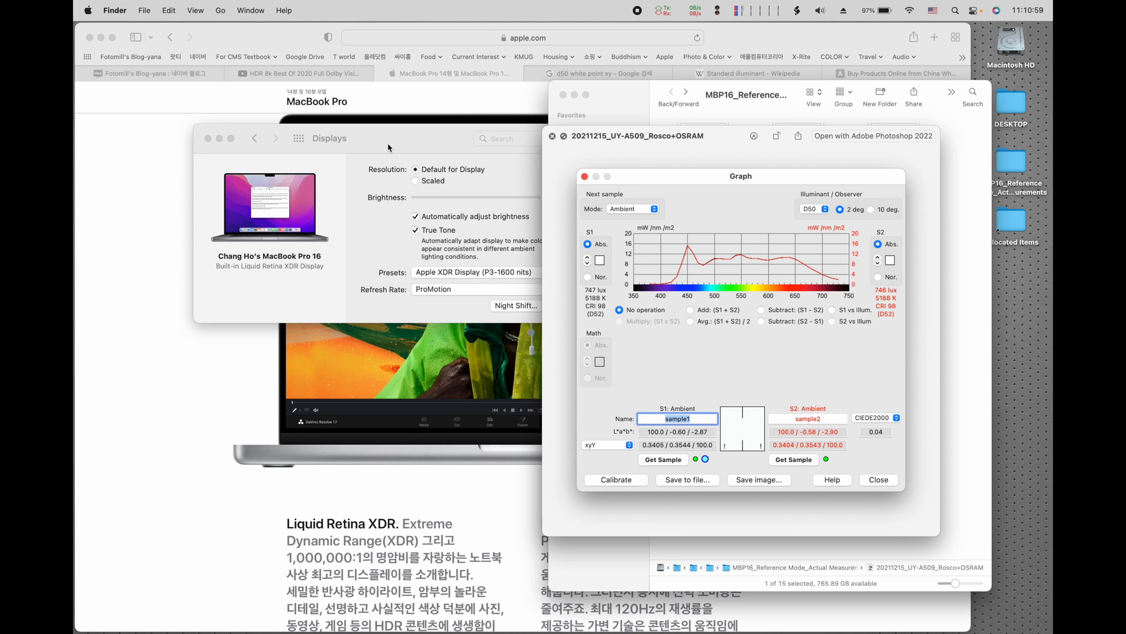
pyautogui.moveTo(388, 148); pyautogui.dragTo(329, 184)
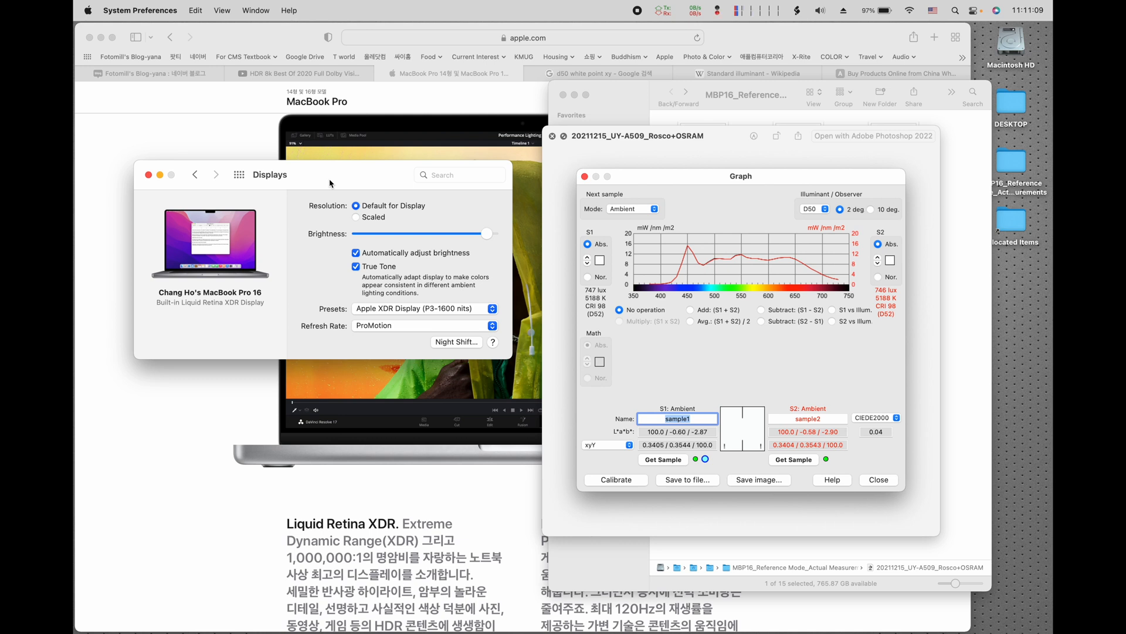
pyautogui.moveTo(329, 179); pyautogui.dragTo(328, 154)
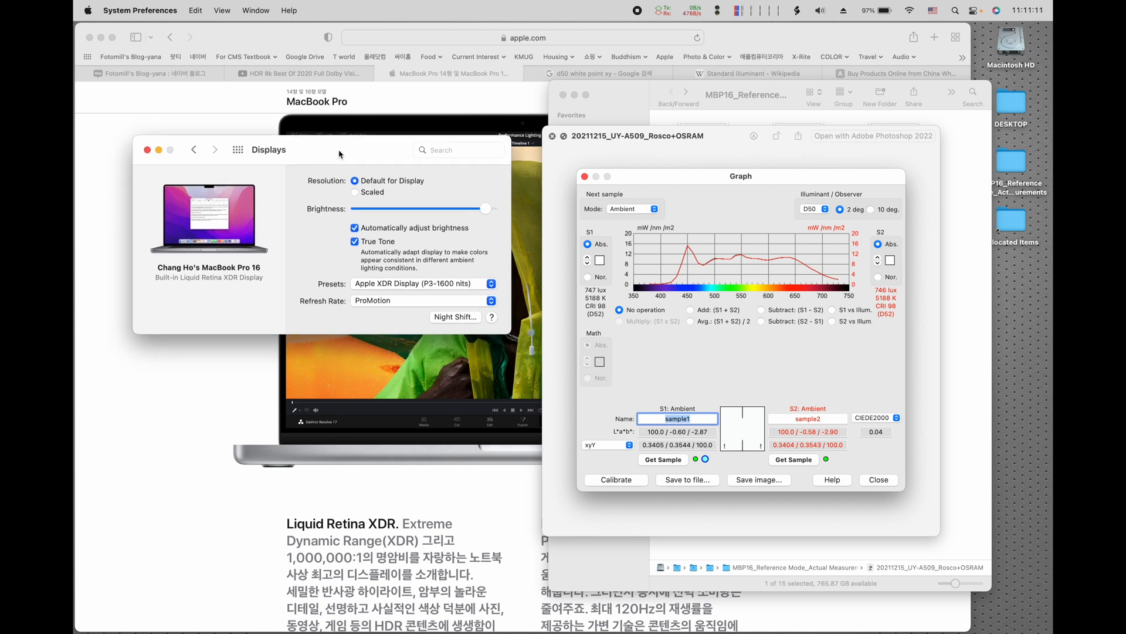
# Step: Open the display preset customization and add a new preset based on Apple XDR Display (P3-1600 nits)
pyautogui.click(443, 286)
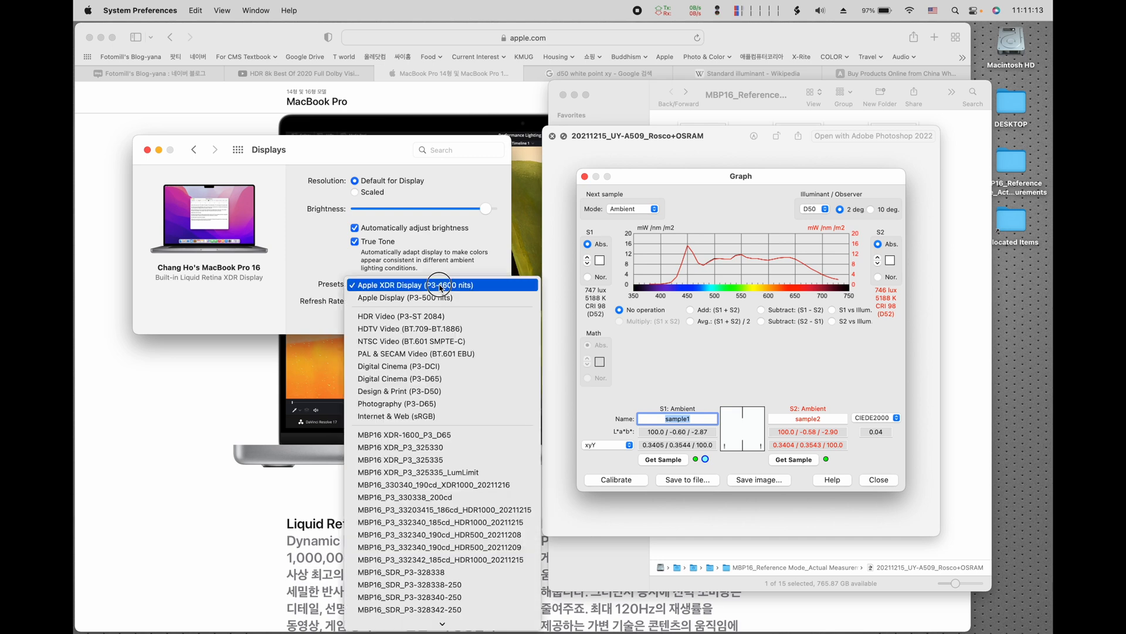
pyautogui.scroll(-3, 460, 435)
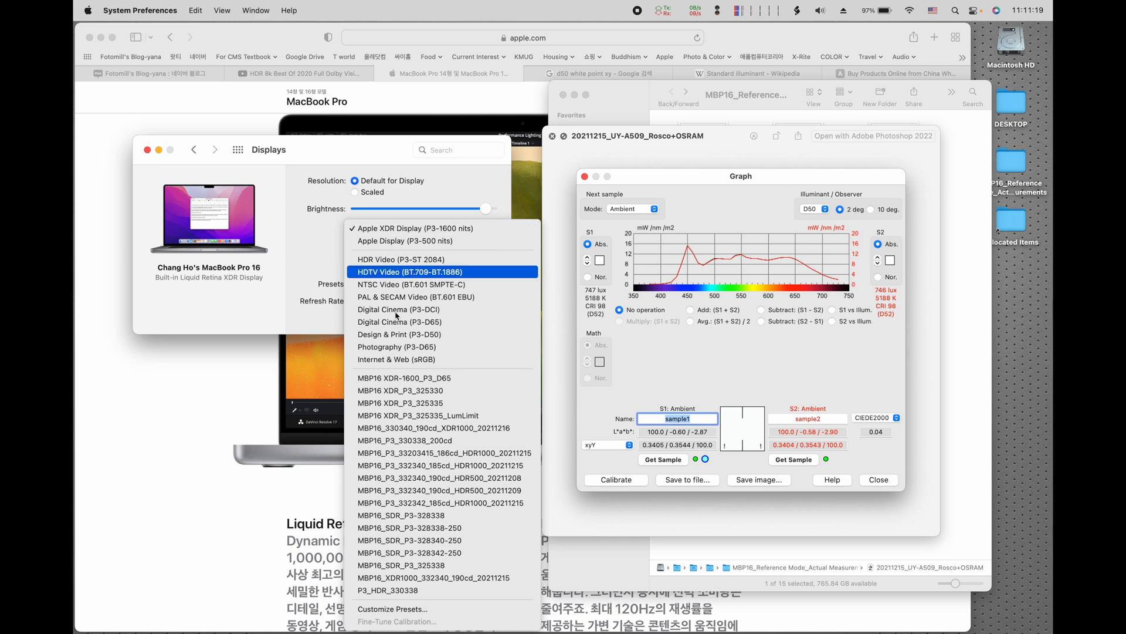
pyautogui.click(390, 612)
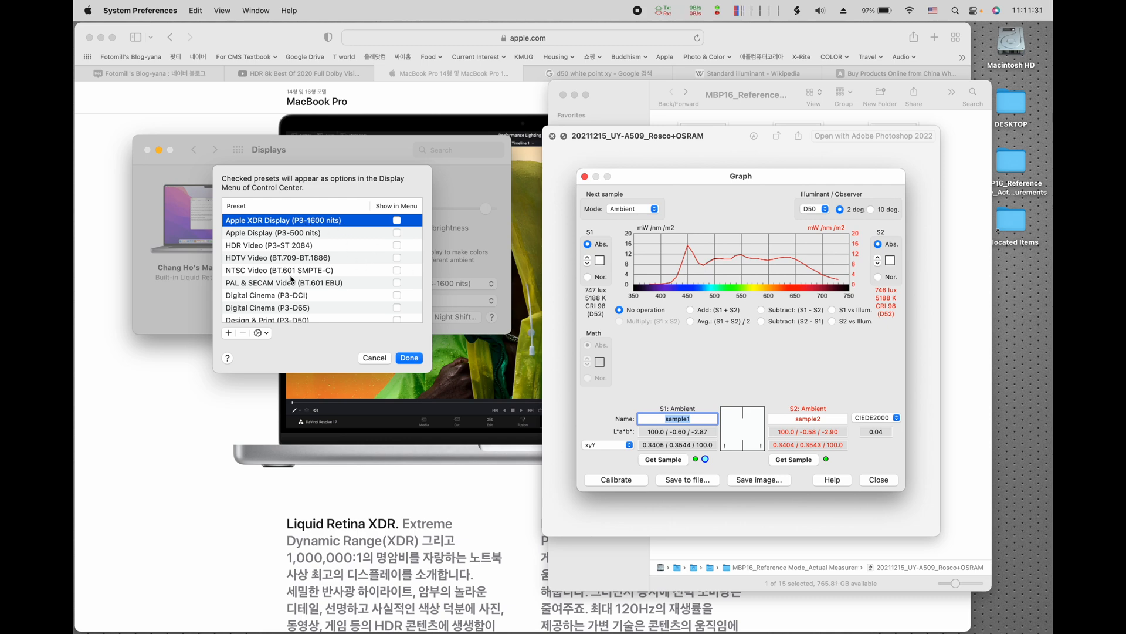
pyautogui.click(228, 333)
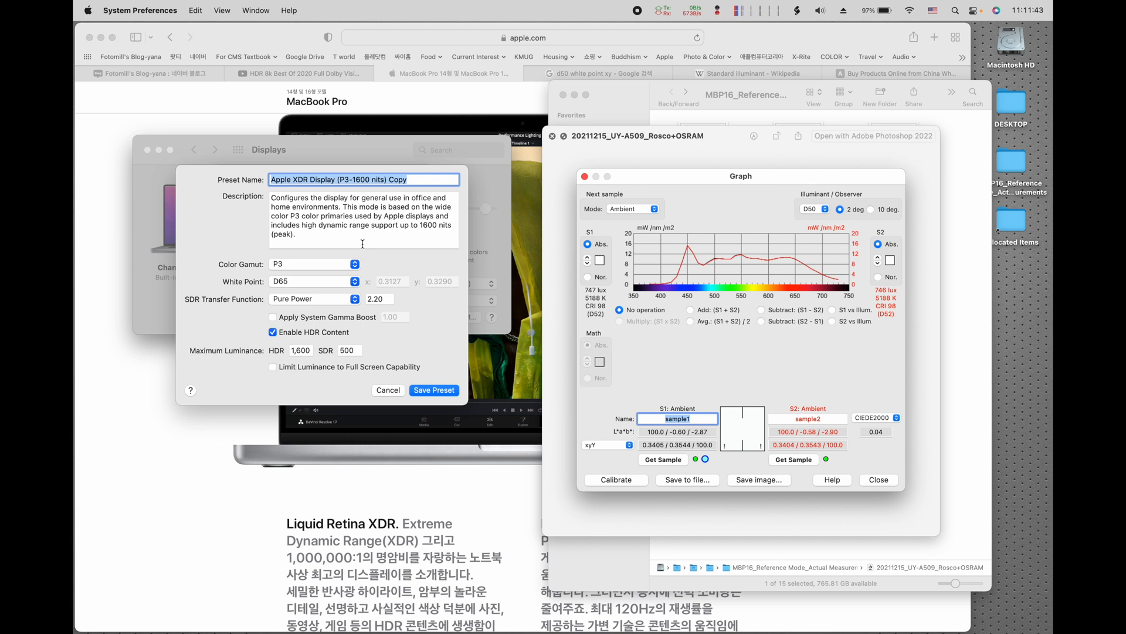
# Step: Name the new preset MBP16_330340_190cd_XDR1000_20211216
pyautogui.write('M')
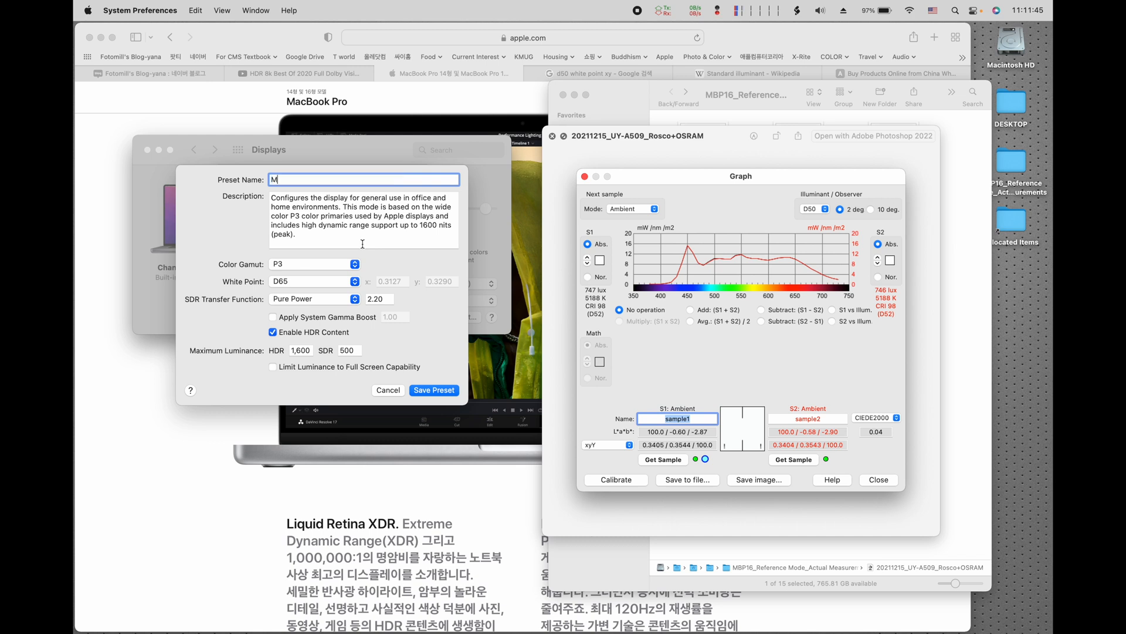
pyautogui.write('BP16')
pyautogui.write('_330340_190cd_')
pyautogui.write('XDR')
pyautogui.write('10')
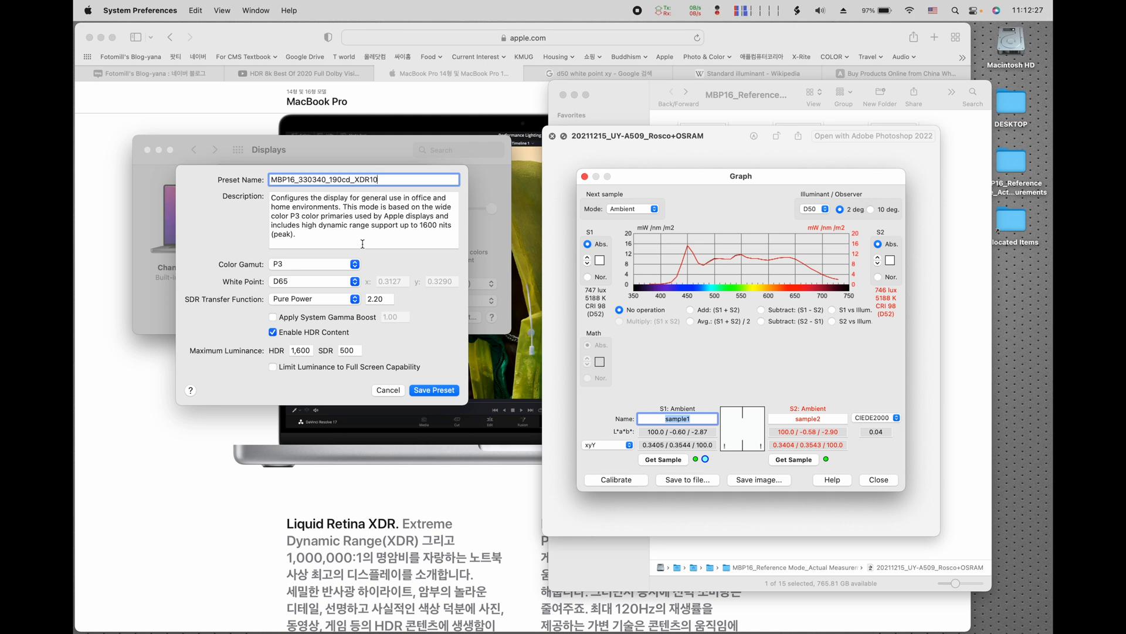
pyautogui.write('00_20211216')
# Step: Set the preset's white point to Custom with x 0.3320 and y 0.3420
pyautogui.click(355, 282)
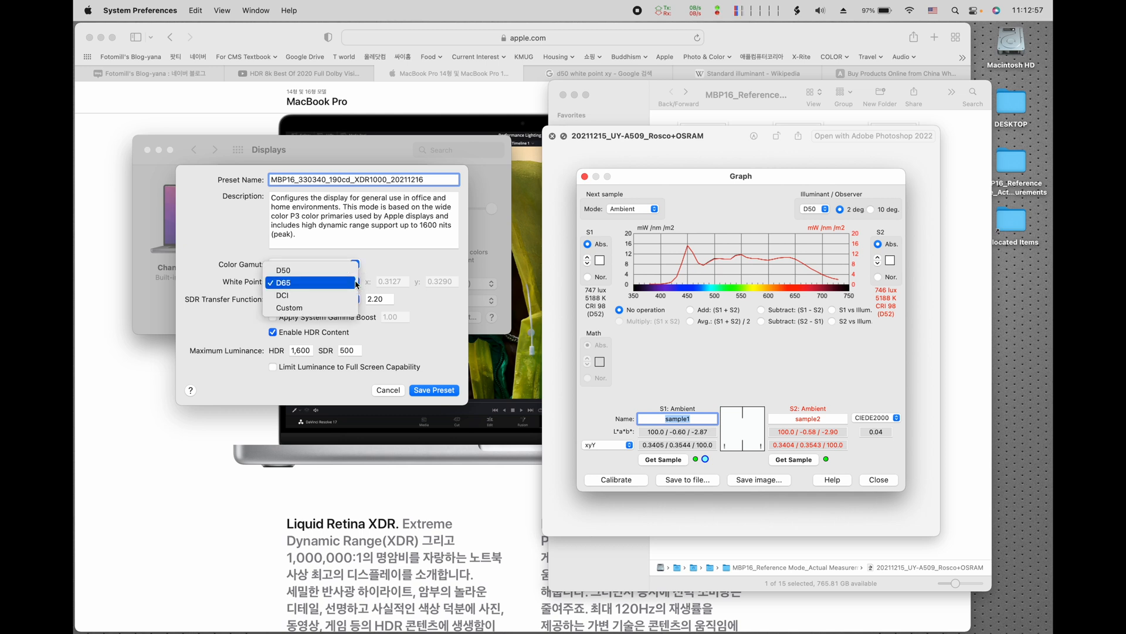
pyautogui.click(305, 307)
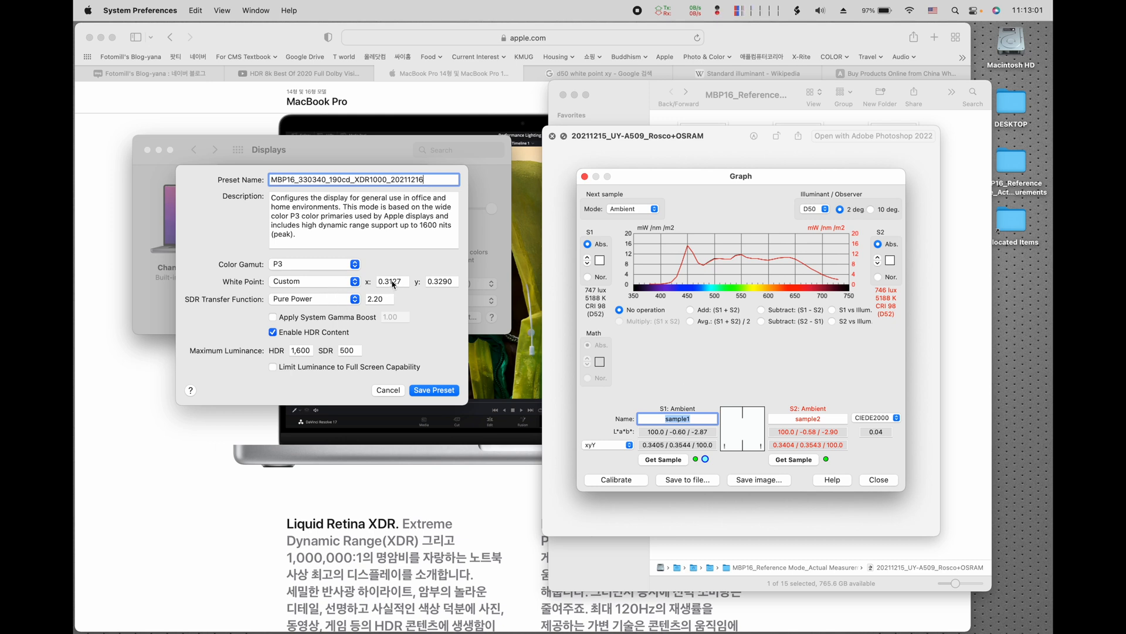
pyautogui.click(405, 281)
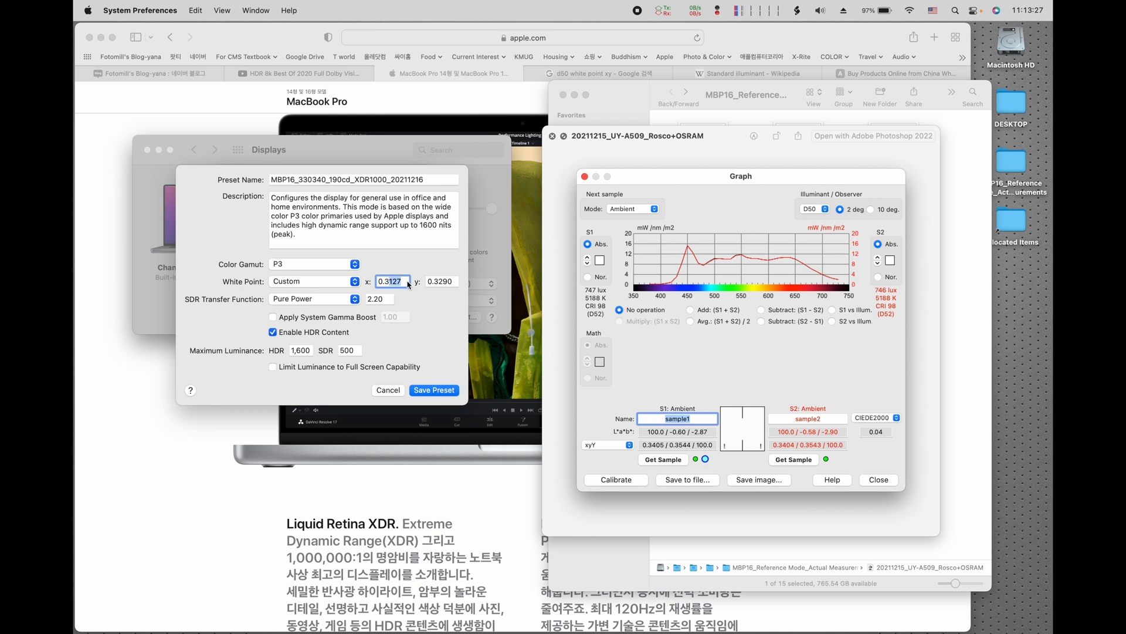
pyautogui.write('32')
pyautogui.press('Tab')
pyautogui.write('42')
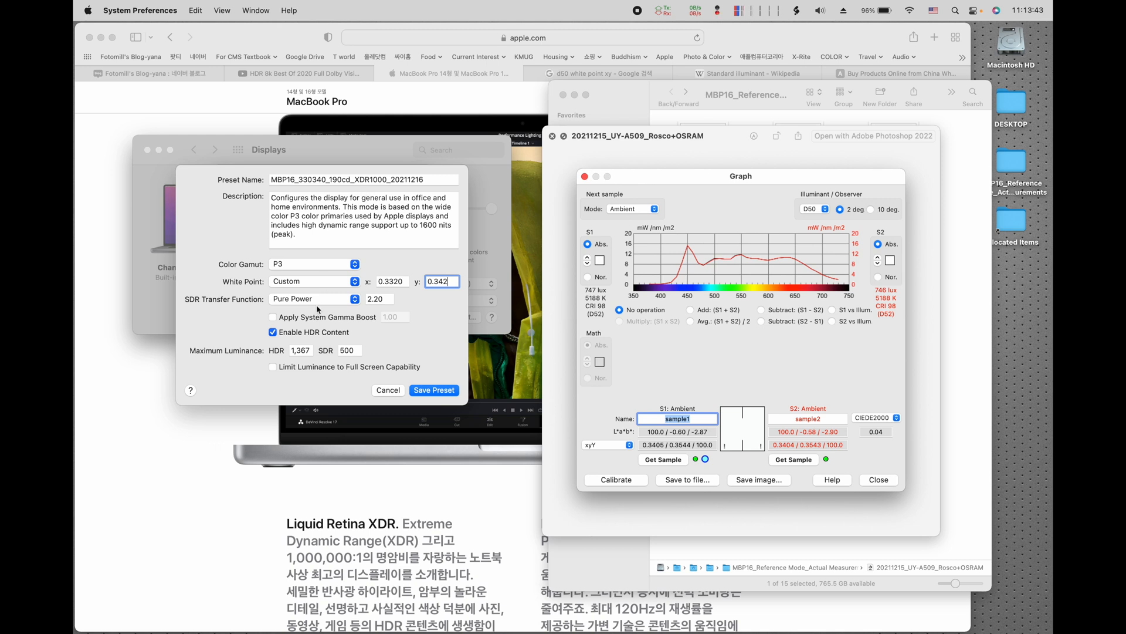
# Step: Set the preset's maximum luminance to 1,000 for HDR and 185 for SDR, and try to save the preset
pyautogui.click(297, 351)
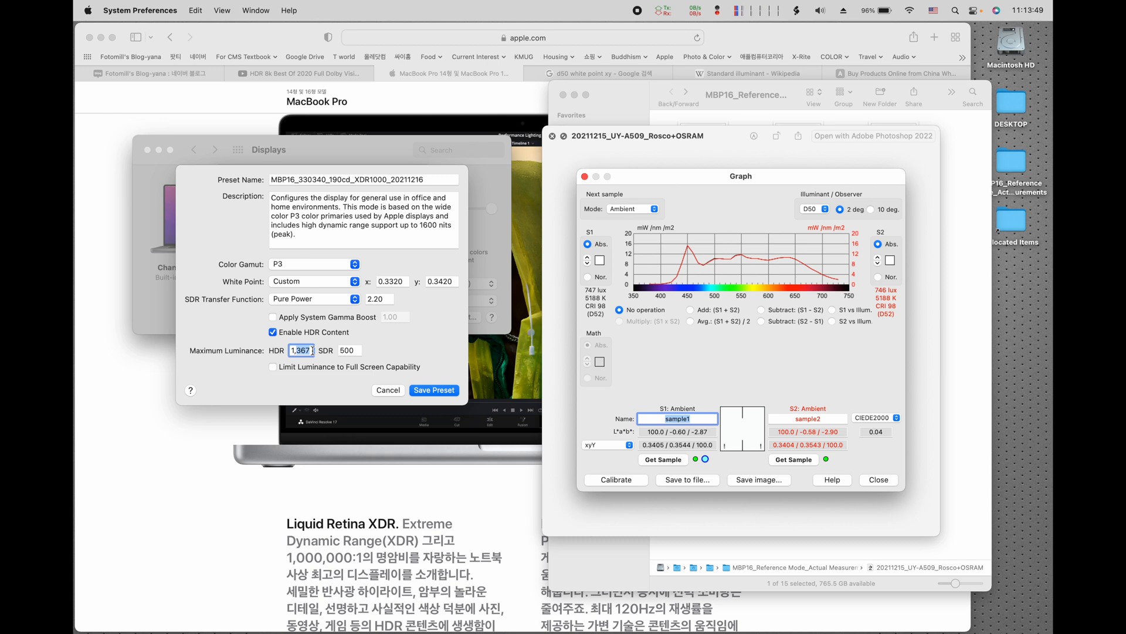
pyautogui.write('1,000')
pyautogui.press('Tab')
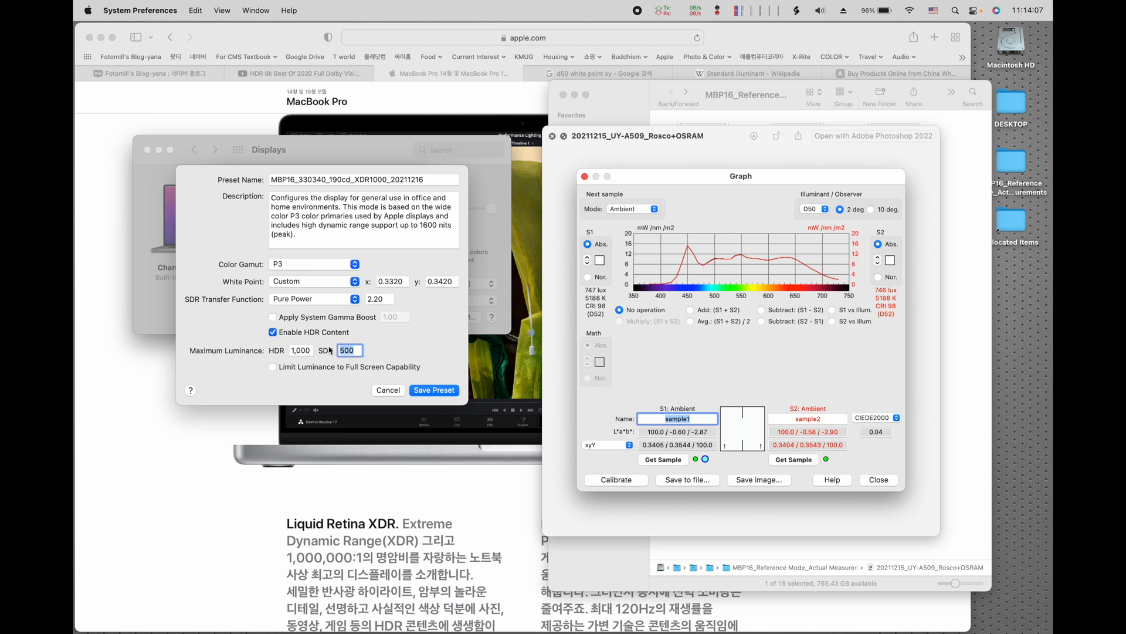
pyautogui.write('185')
pyautogui.click(435, 391)
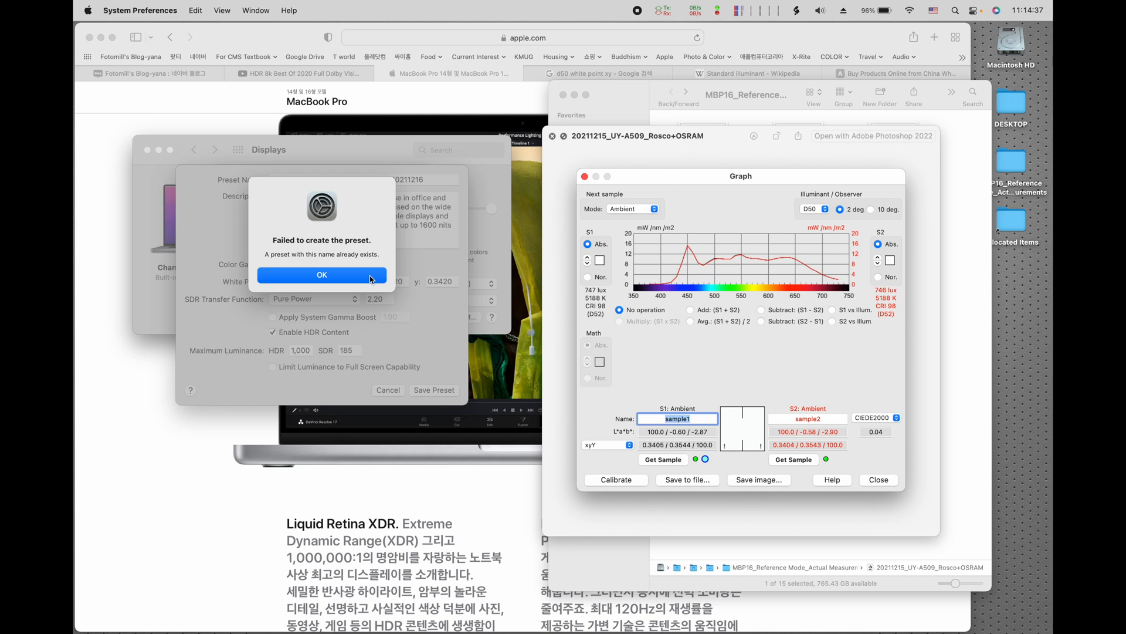
# Step: Discard the new preset and leave the preset customization without saving changes
pyautogui.click(371, 279)
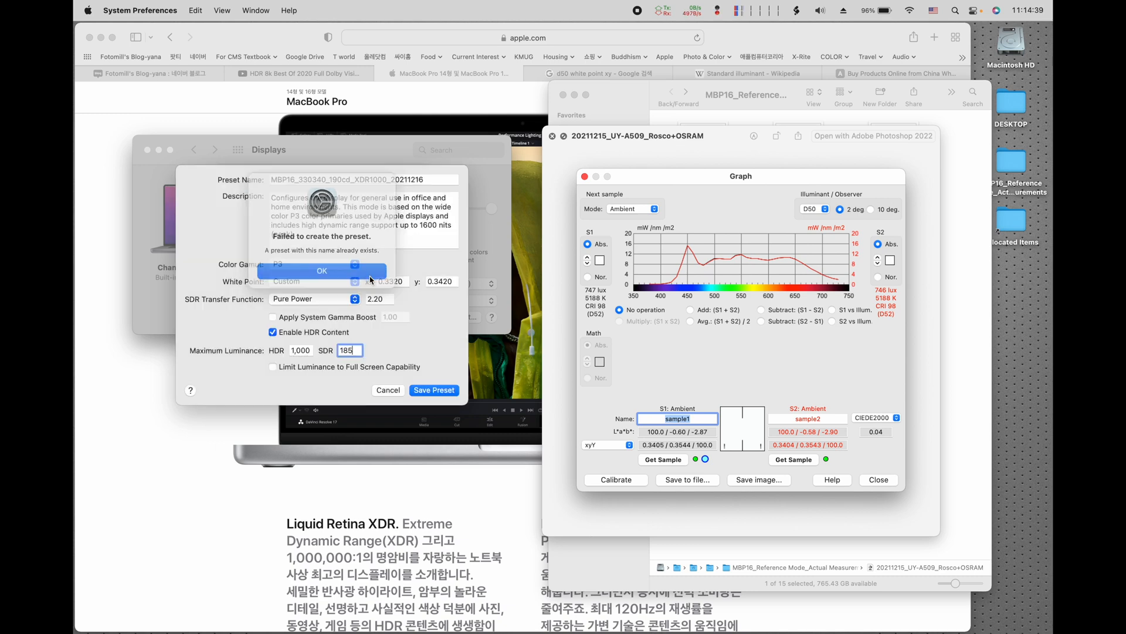
pyautogui.click(389, 390)
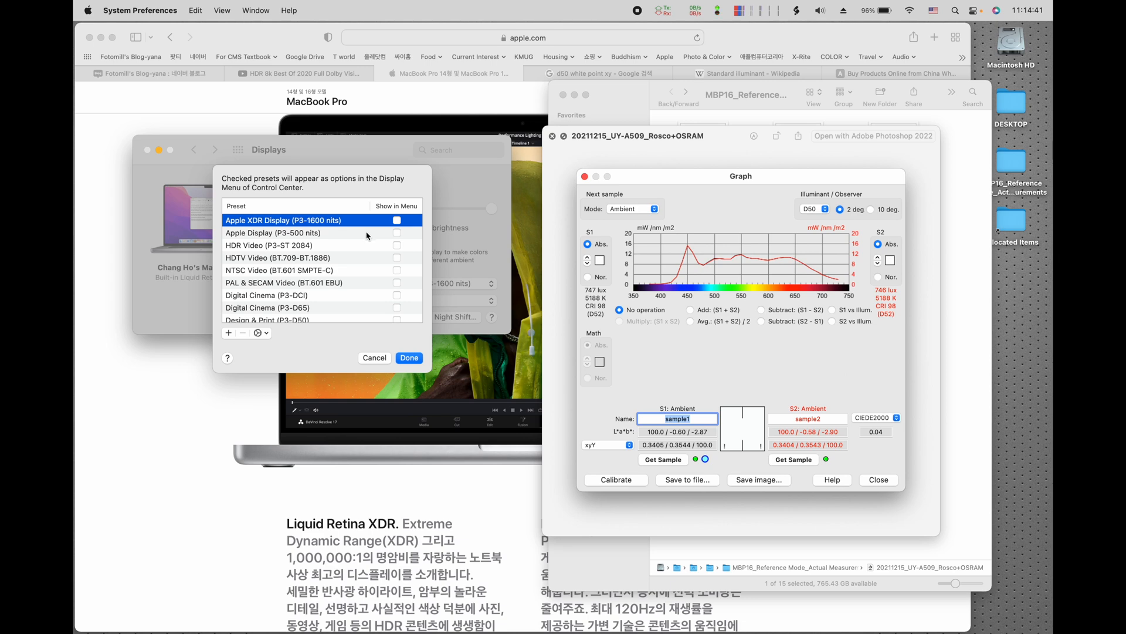
pyautogui.click(370, 359)
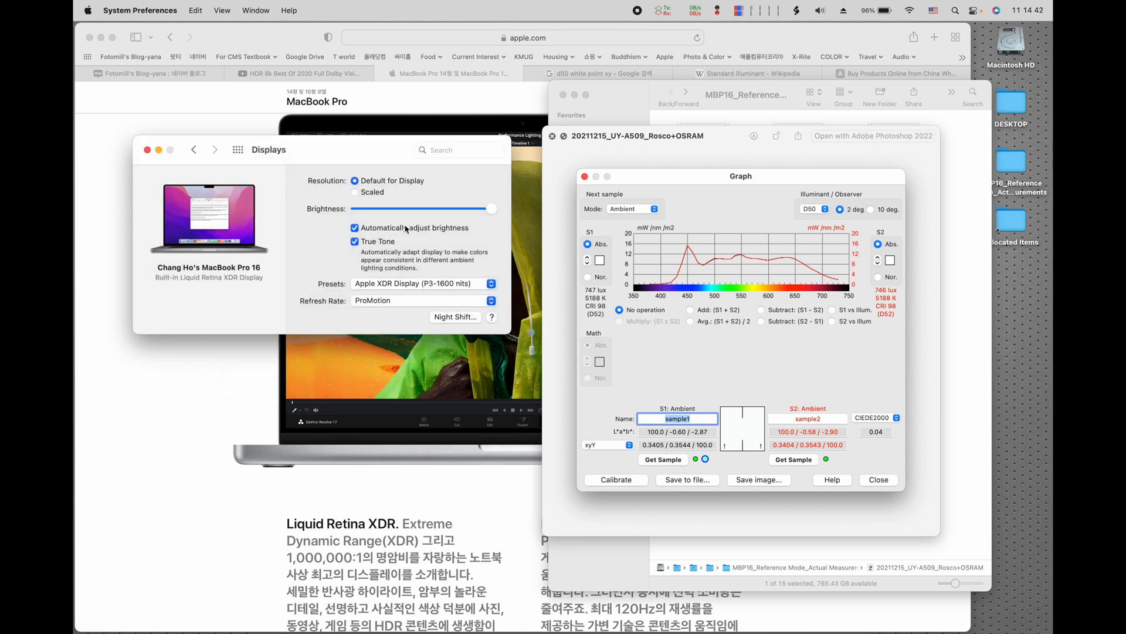
# Step: Apply the existing MBP16_P3_332342_185cd_HDR1000_20211215 display preset and close the measurement image preview
pyautogui.click(445, 285)
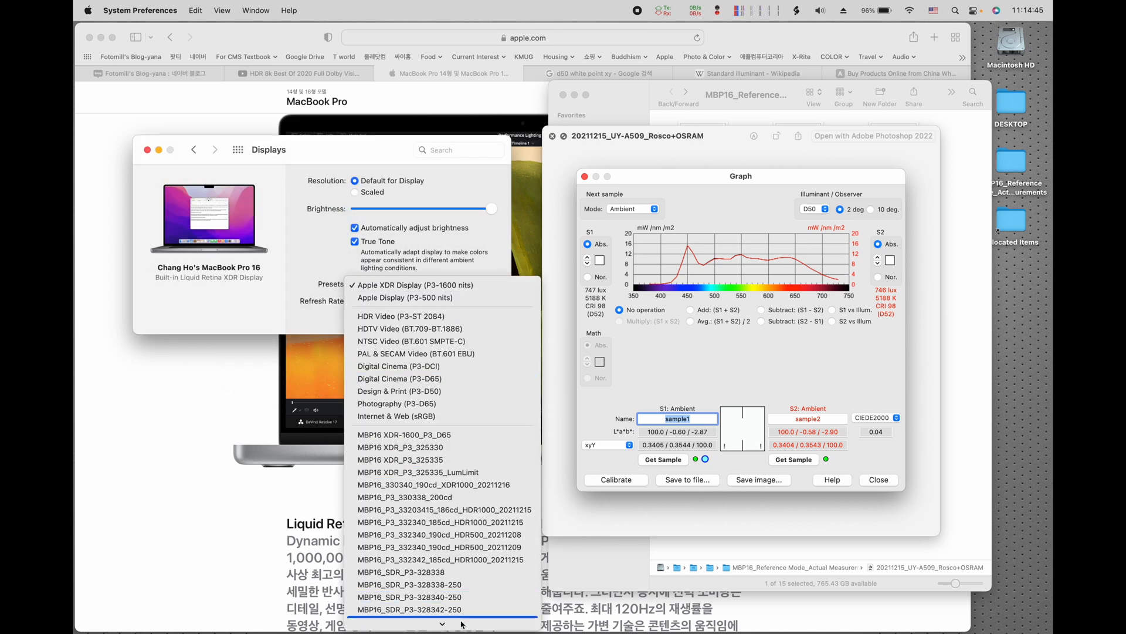
pyautogui.moveTo(461, 625)
pyautogui.click(463, 503)
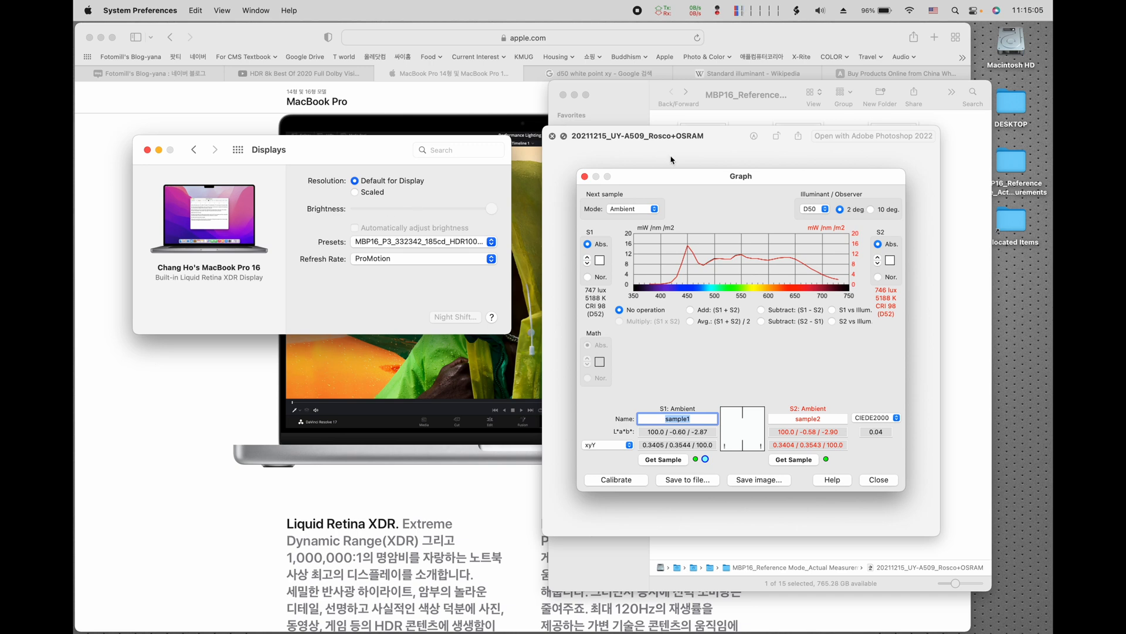
pyautogui.click(552, 136)
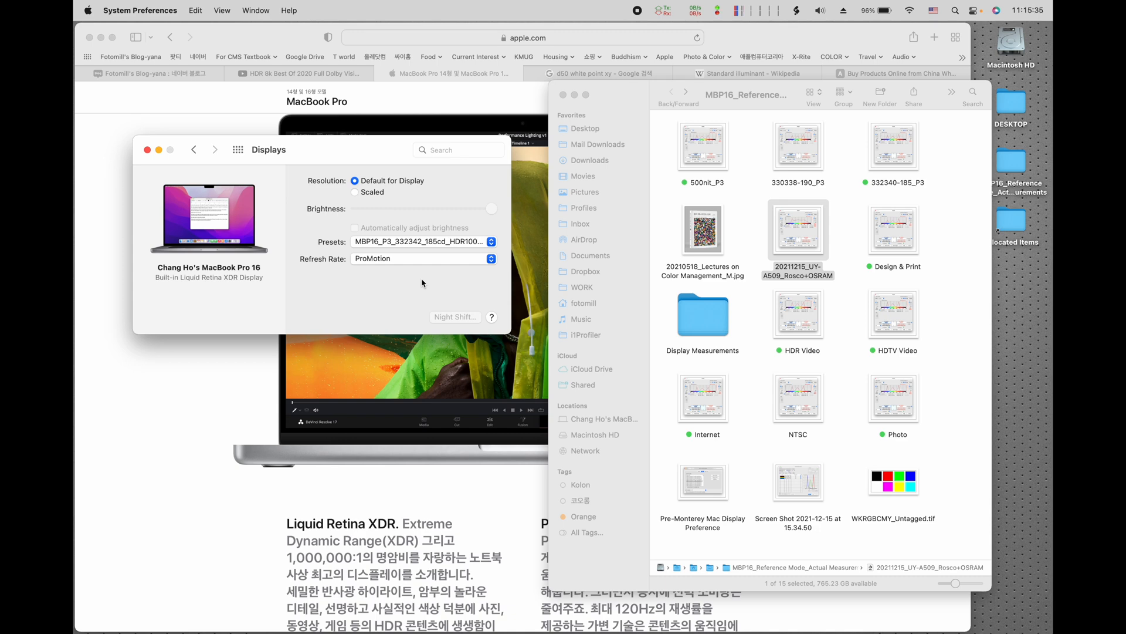
# Step: Switch to Safari and play a stretch of the YouTube video HDR 8k Best Of 2020 Full Dolby Vision, pausing it at the end
pyautogui.click(298, 41)
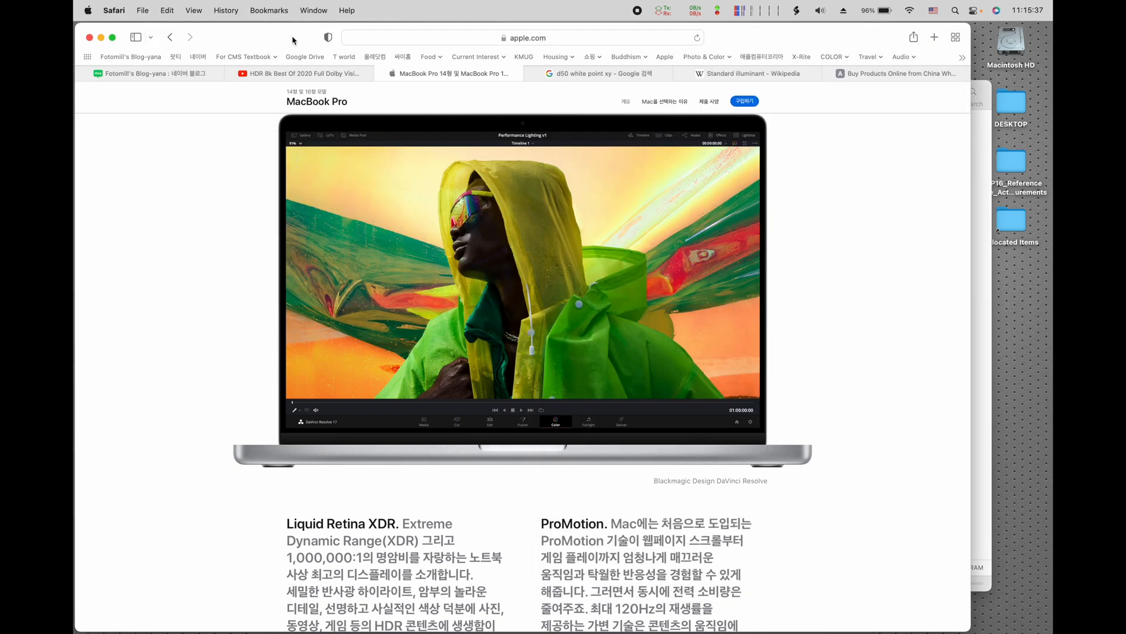
pyautogui.click(298, 76)
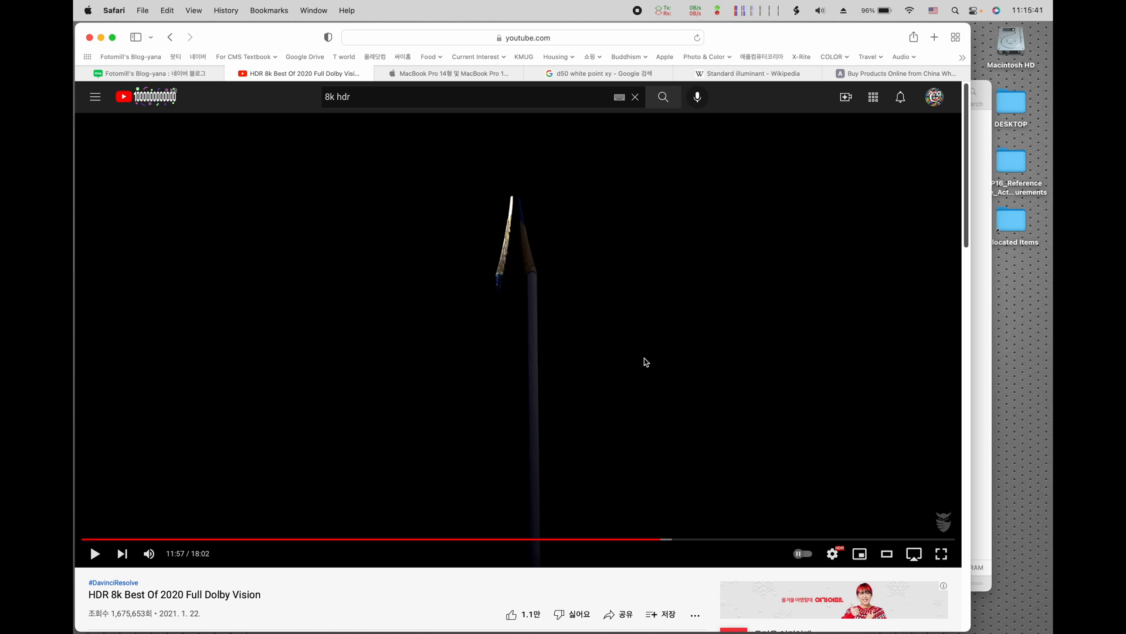
pyautogui.click(771, 462)
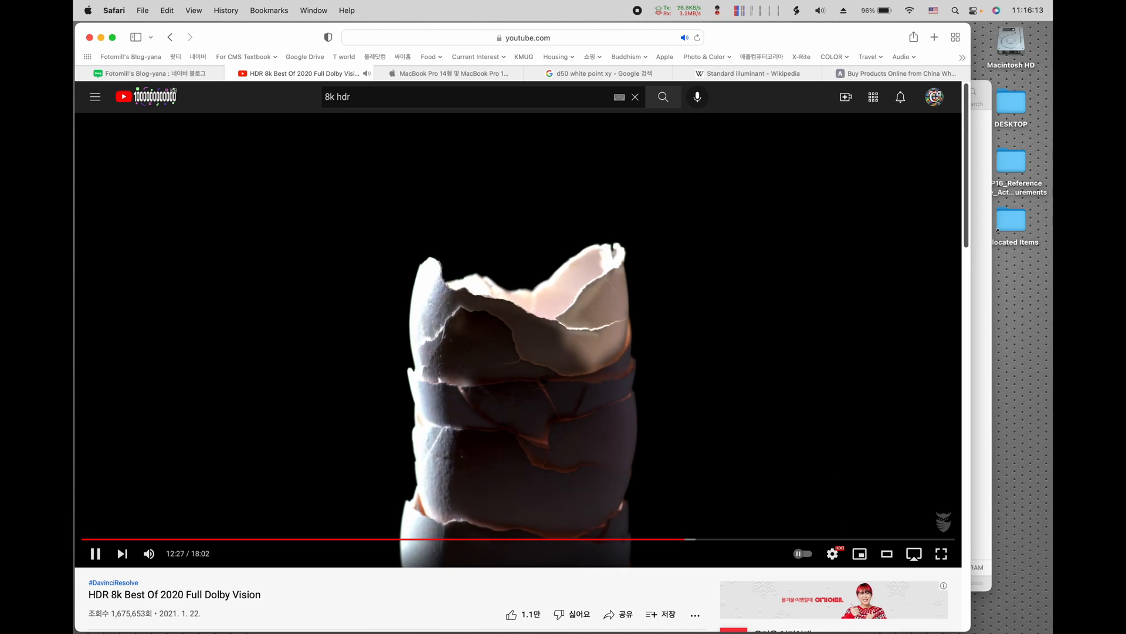
pyautogui.click(691, 447)
# Step: Bring the Displays window in front of the paused video, and switch to ColorSync Utility
pyautogui.hotkey('ctrl', 'Up')
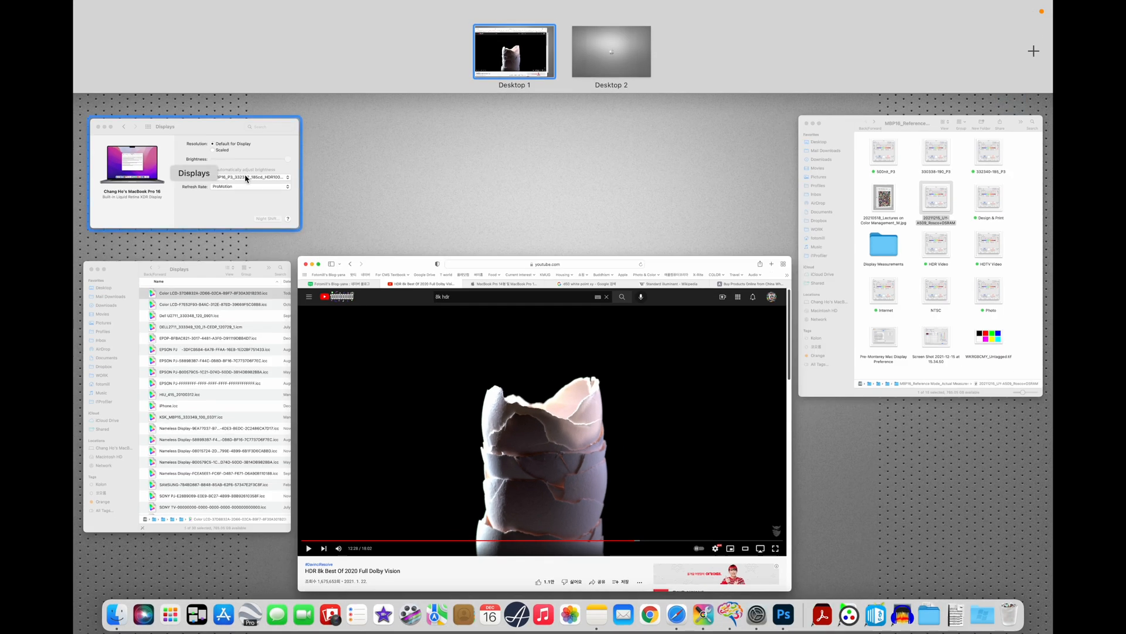
pyautogui.click(271, 205)
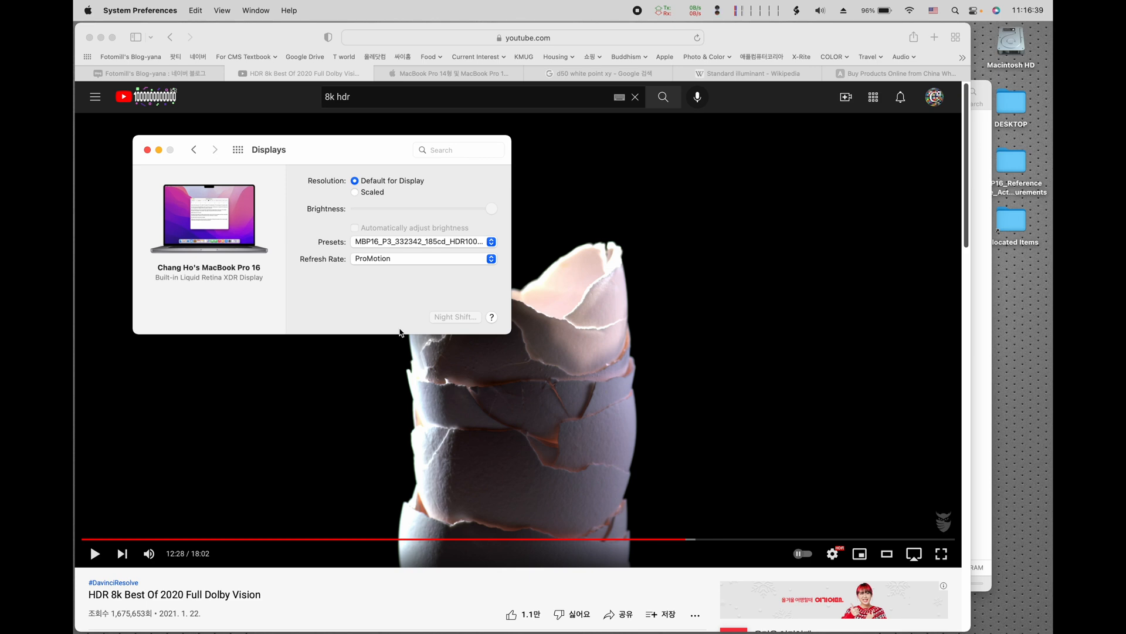
pyautogui.hotkey('ctrl', 'Up')
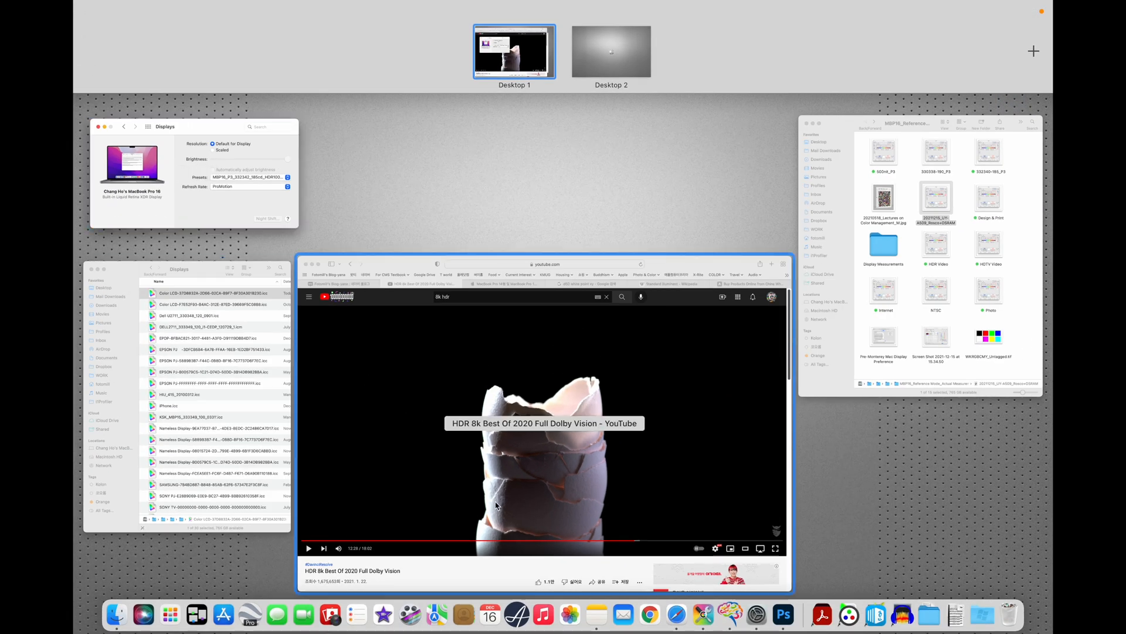
pyautogui.click(713, 616)
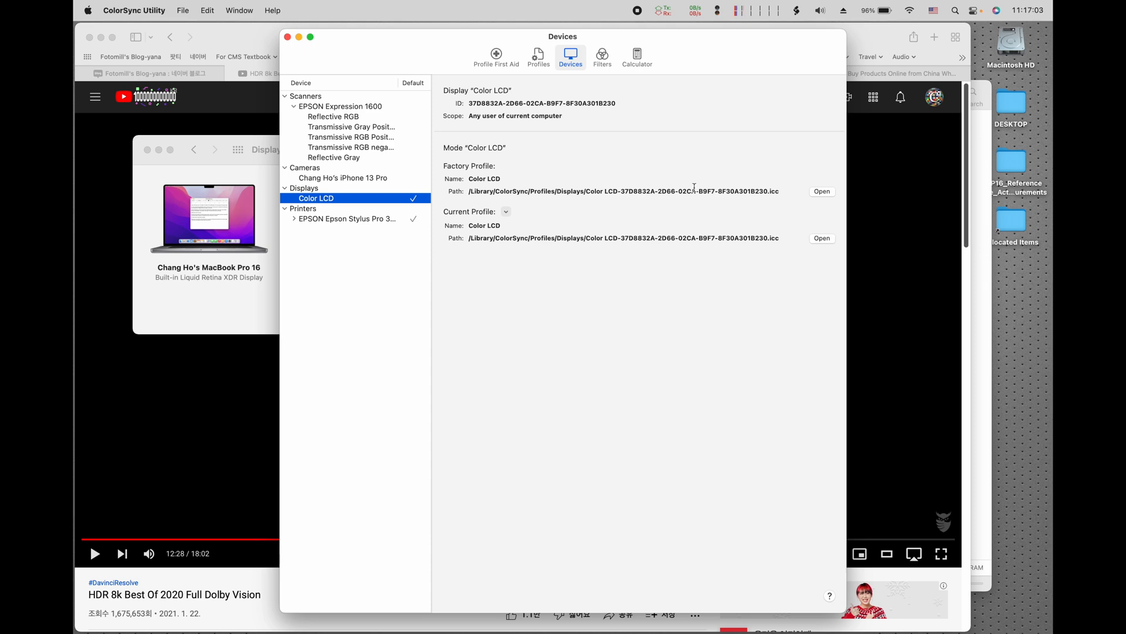
# Step: Switch to Finder's Displays profile folder, widen its window to inspect the Color LCD profile's modification date, and return to ColorSync Utility
pyautogui.hotkey('ctrl', 'Up')
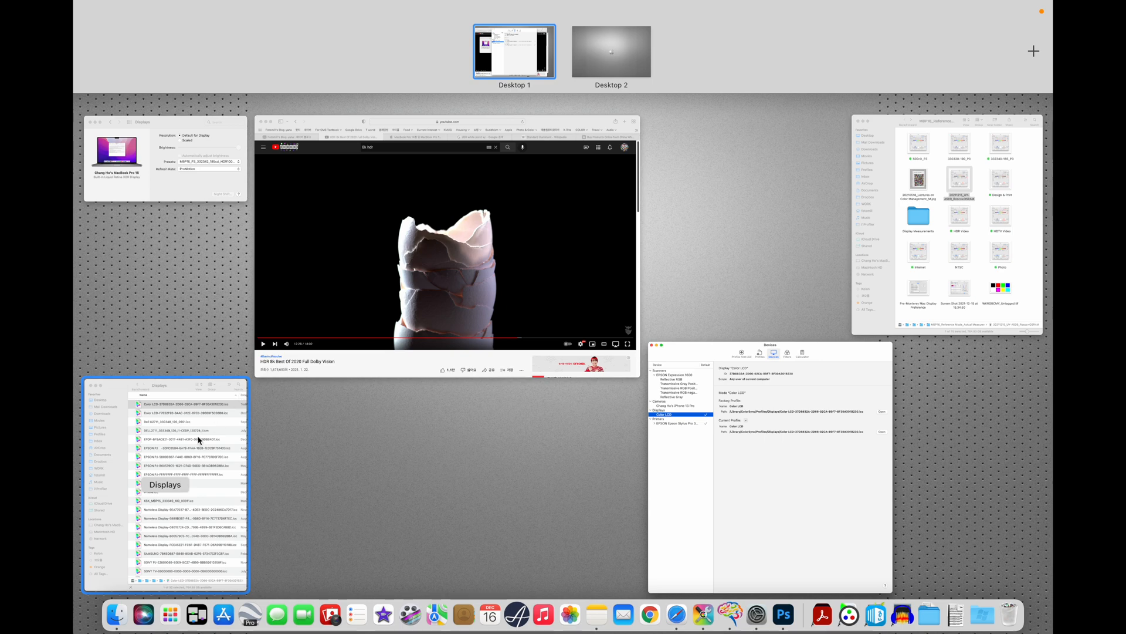
pyautogui.click(215, 427)
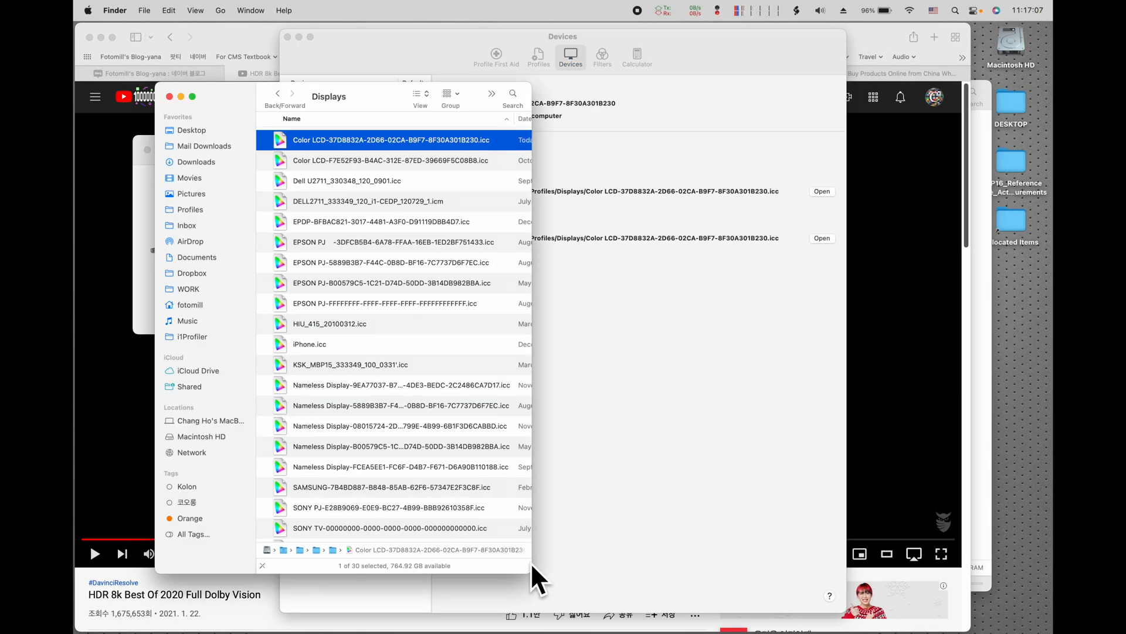
pyautogui.moveTo(533, 564); pyautogui.dragTo(722, 569)
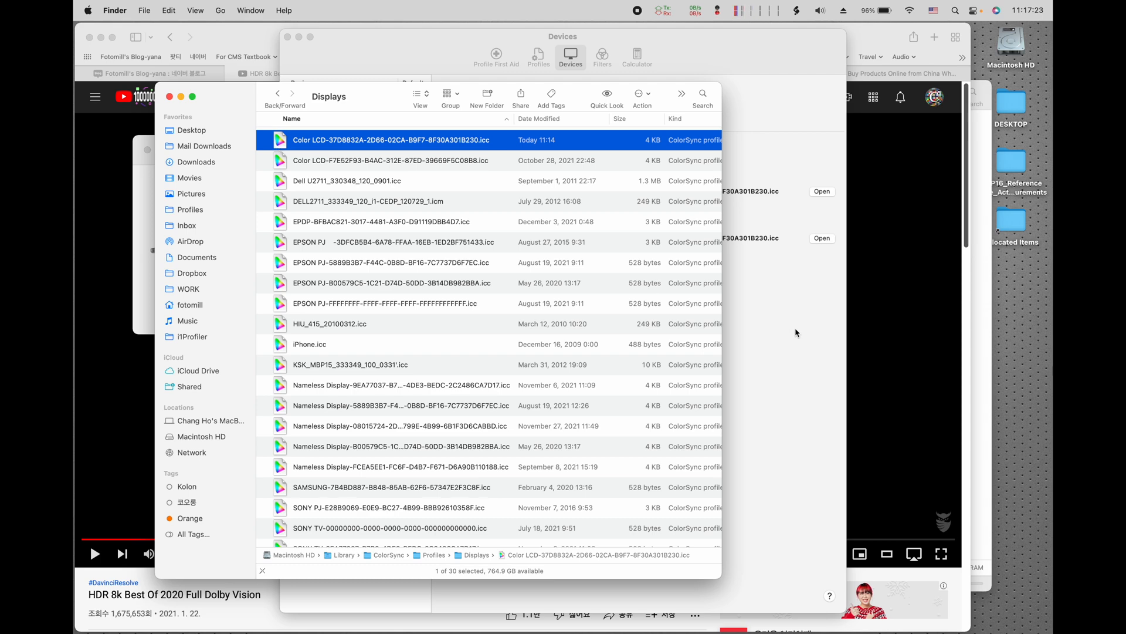
pyautogui.click(813, 339)
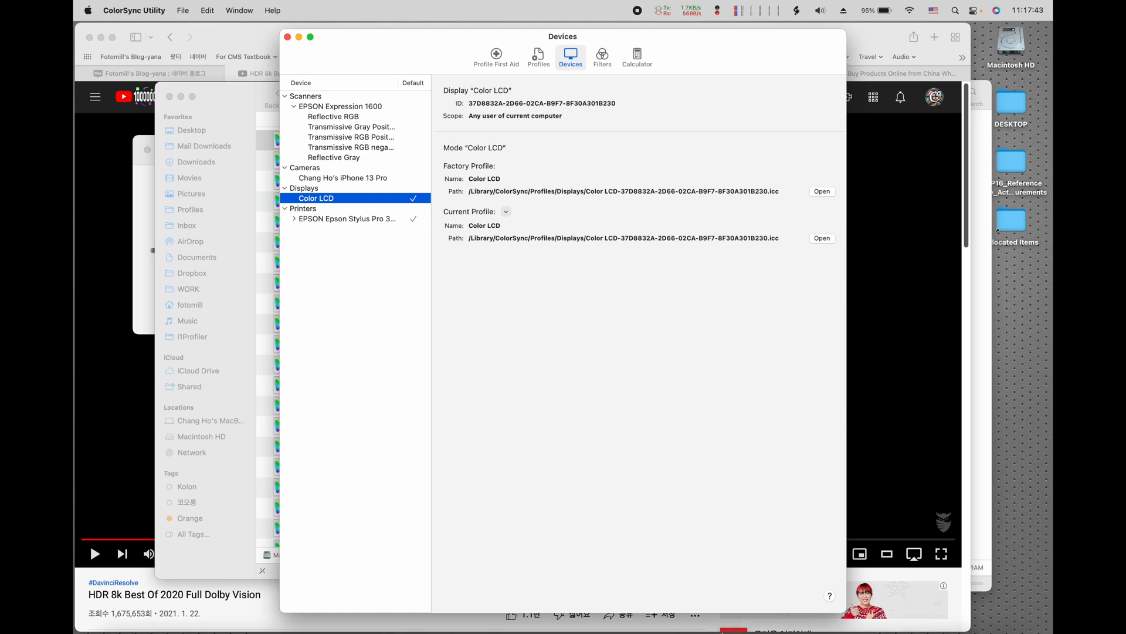
# Step: Switch to Photoshop, review the available RGB working spaces in Color Settings, and leave the dialog without changes
pyautogui.click(789, 607)
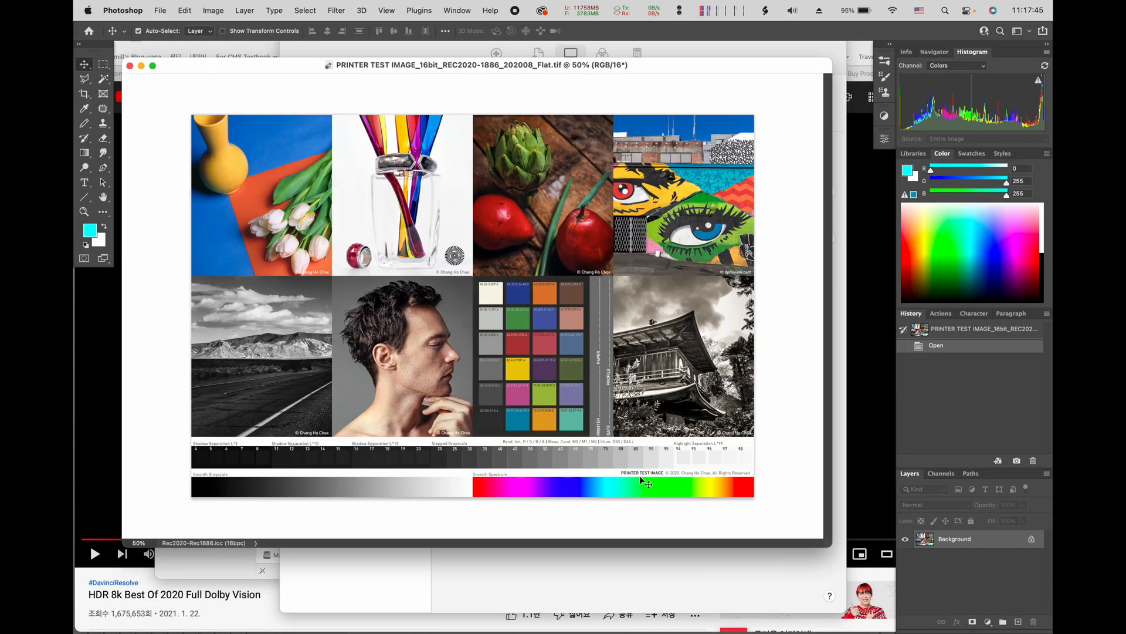
pyautogui.click(185, 10)
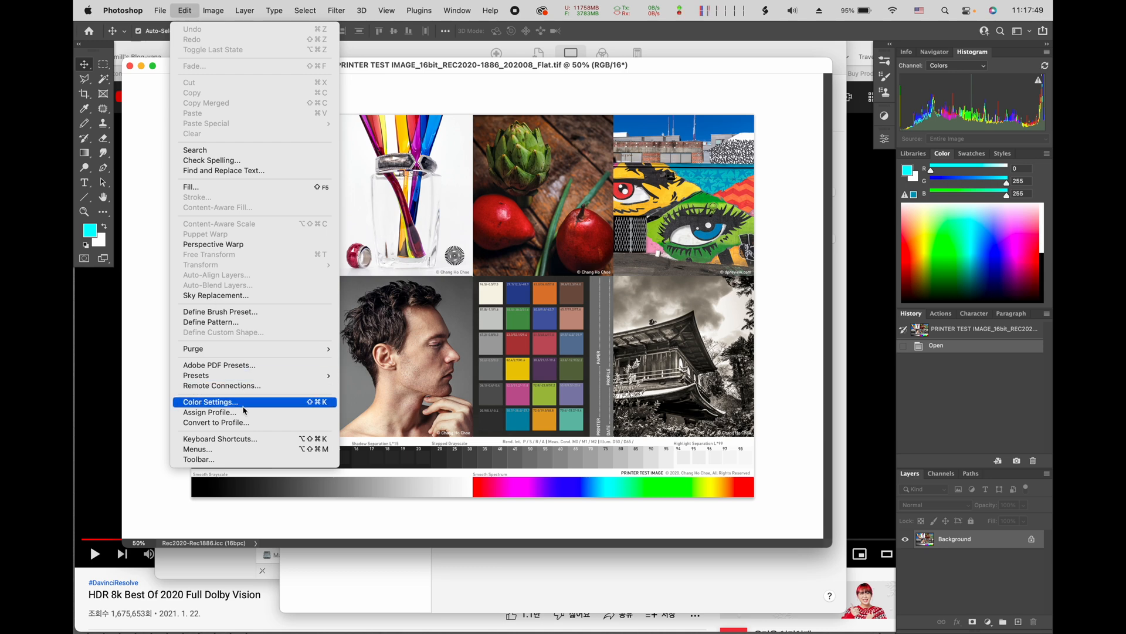
pyautogui.click(439, 300)
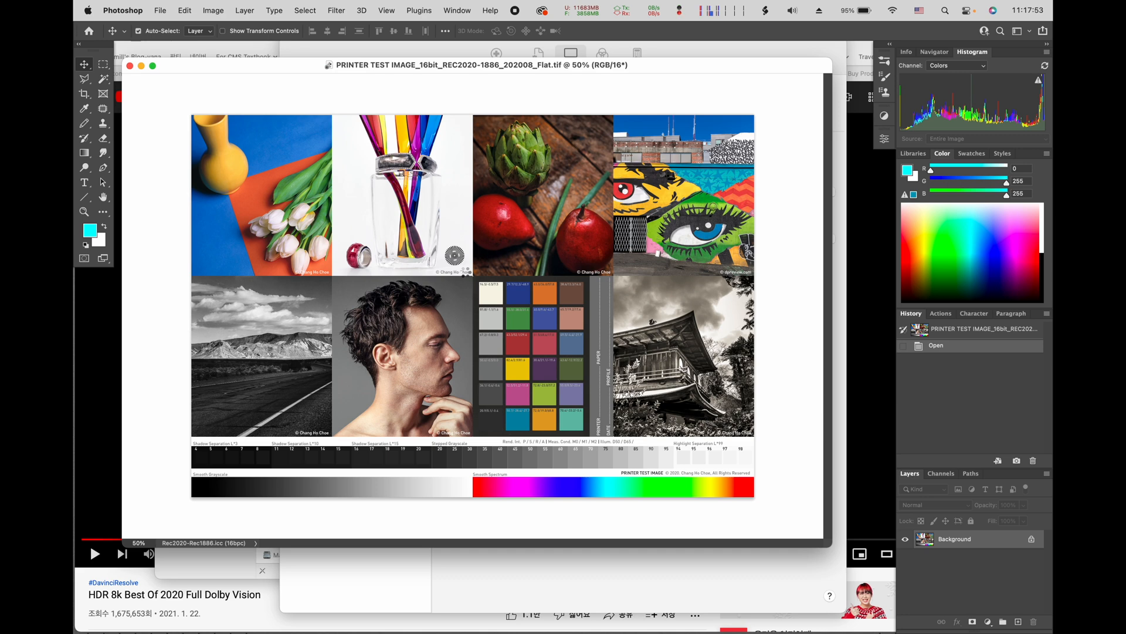
pyautogui.press('super+shift+k')
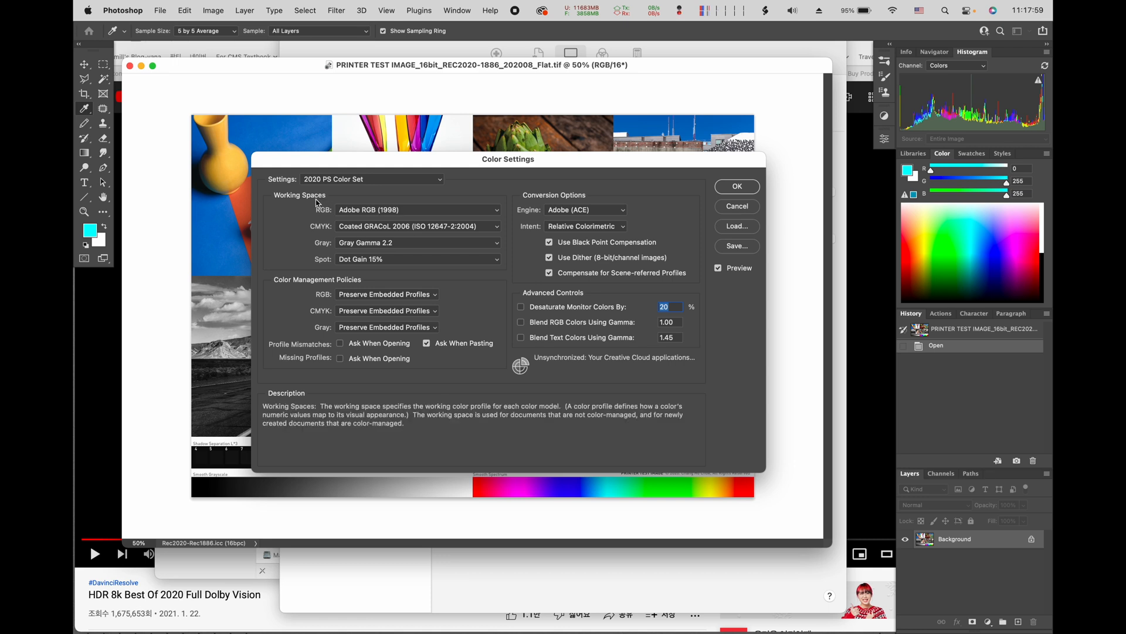
pyautogui.click(359, 210)
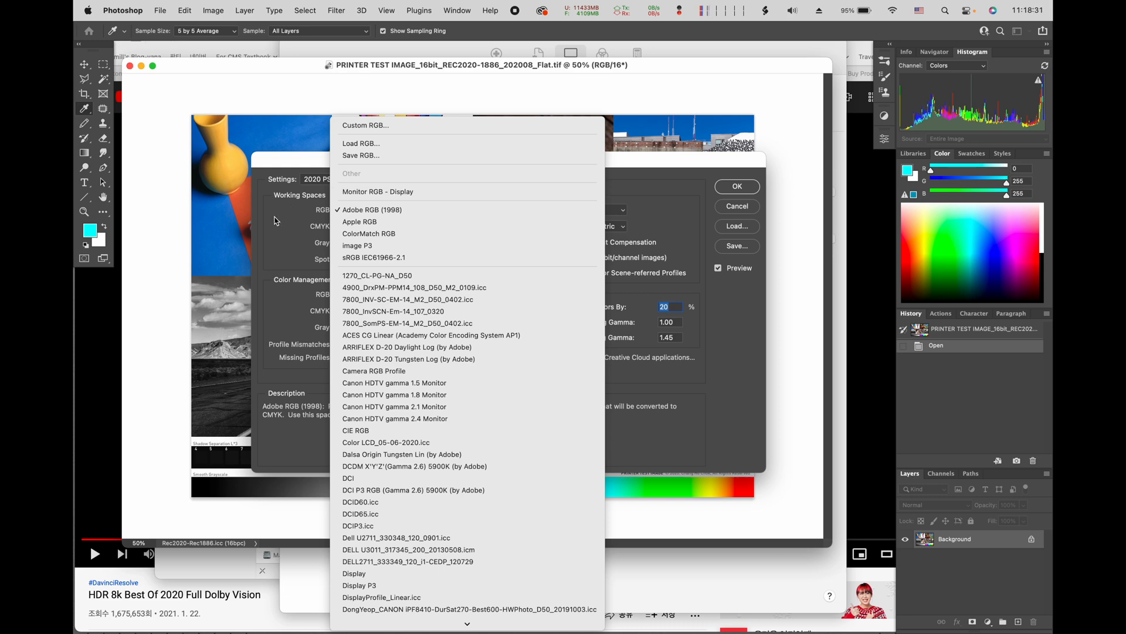
pyautogui.click(276, 221)
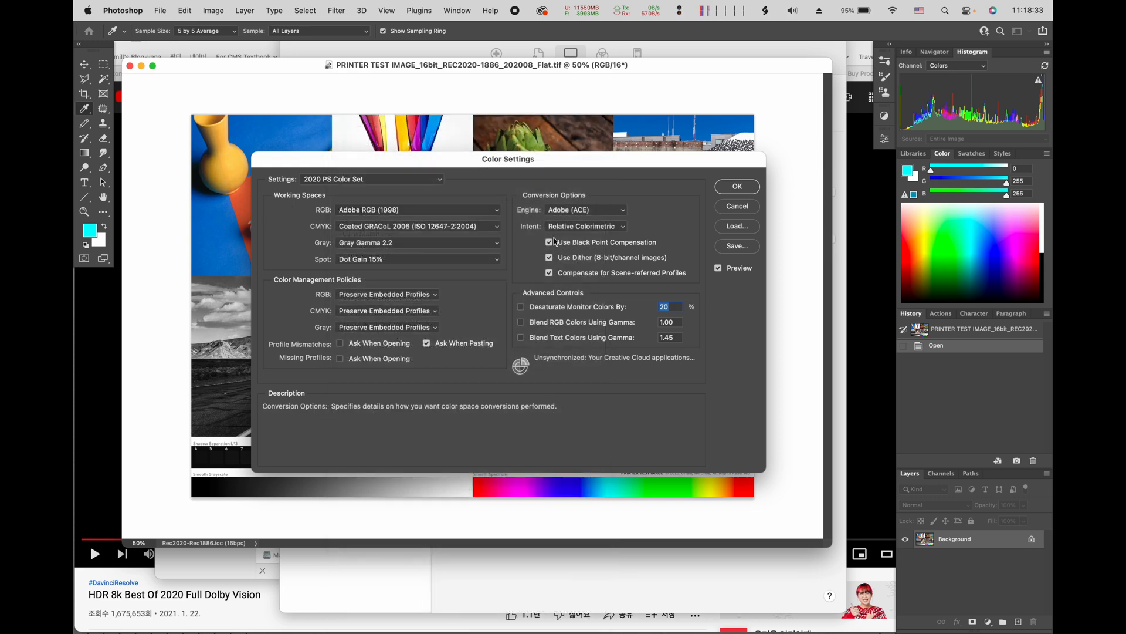
pyautogui.click(730, 207)
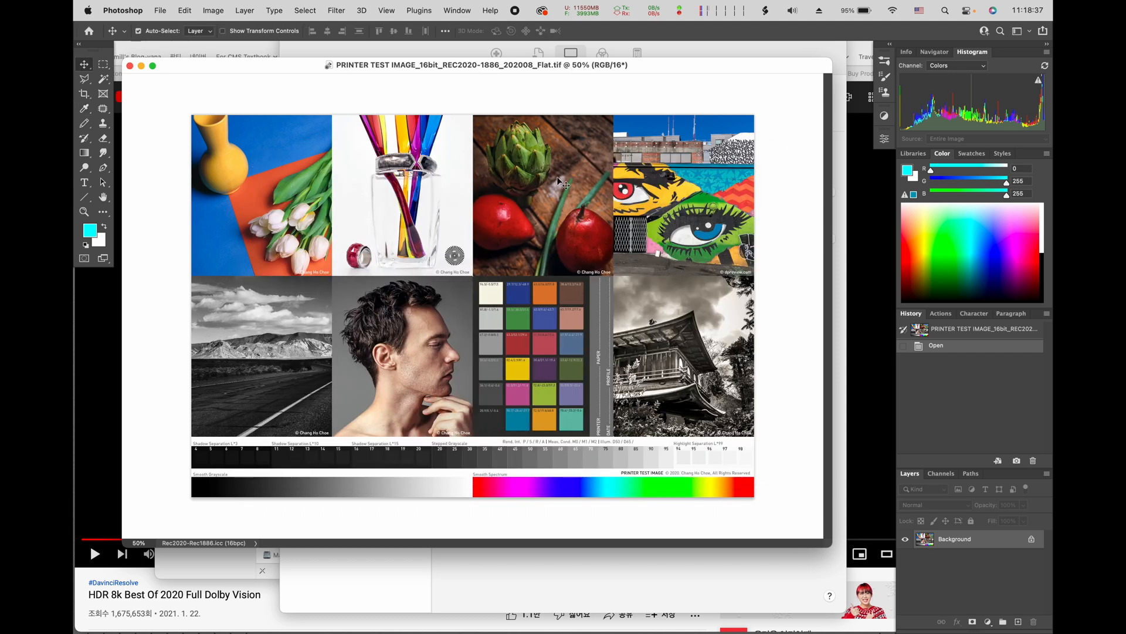
# Step: Switch to ColorThink Pro and examine the 3D Lab gamut plots of the Display and MBP16_XDR1600 profiles from above and the side
pyautogui.press('super+0')
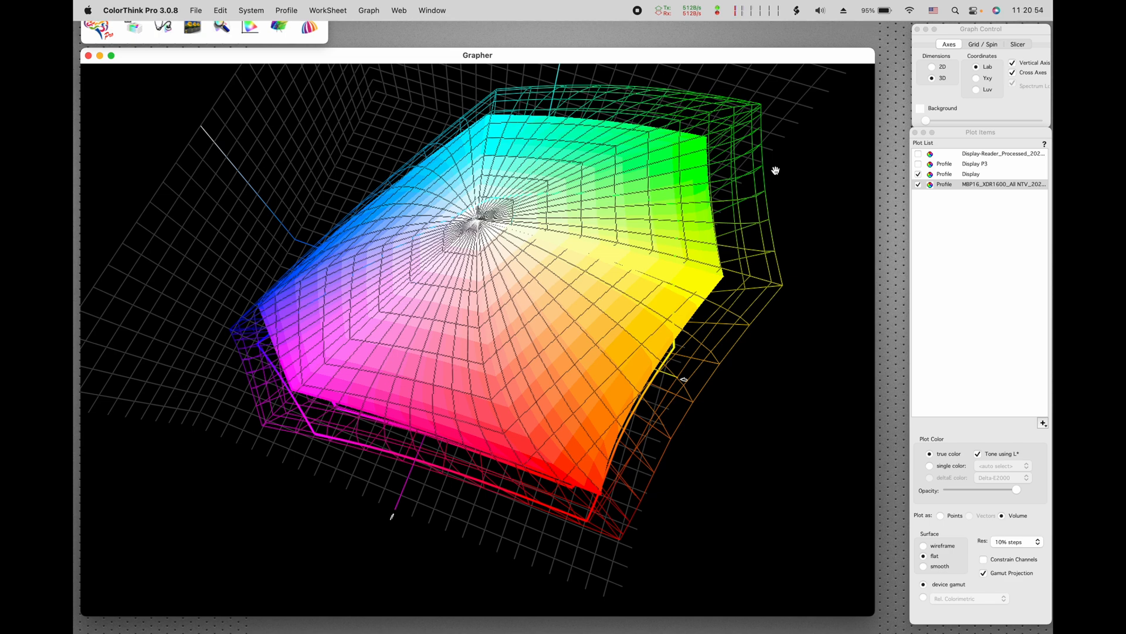
pyautogui.moveTo(776, 170); pyautogui.dragTo(687, 289)
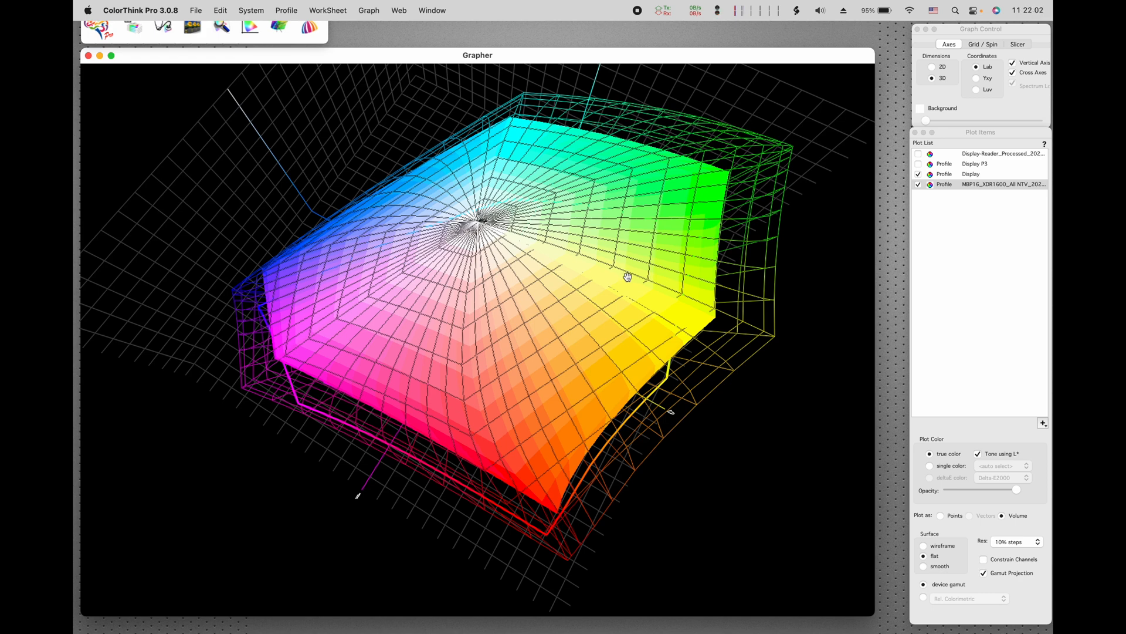
pyautogui.moveTo(626, 281); pyautogui.dragTo(589, 224)
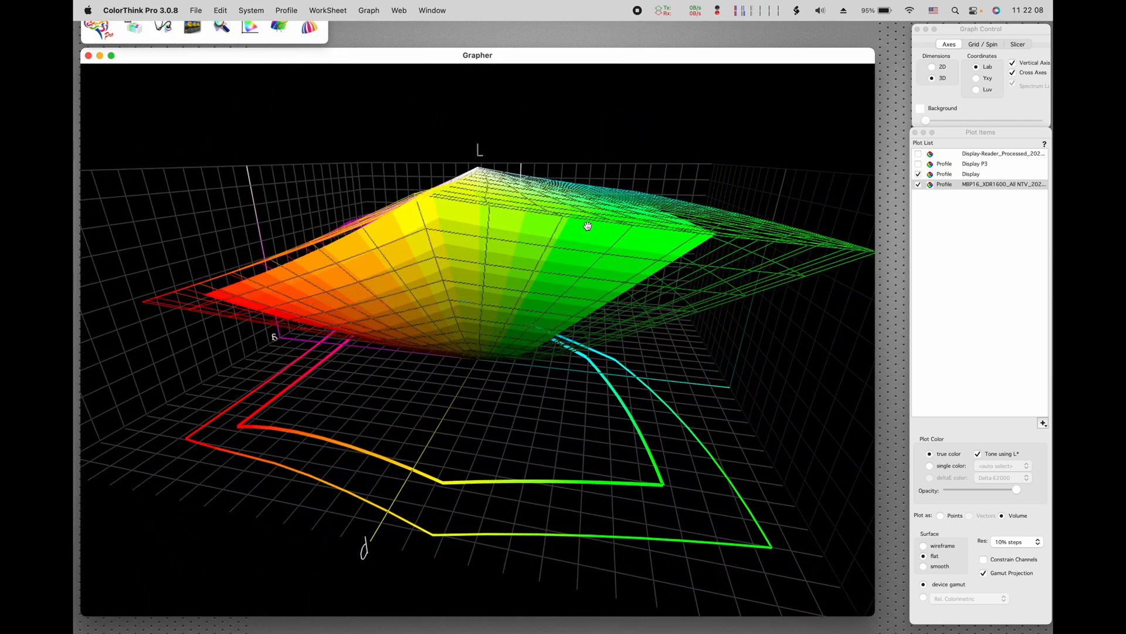